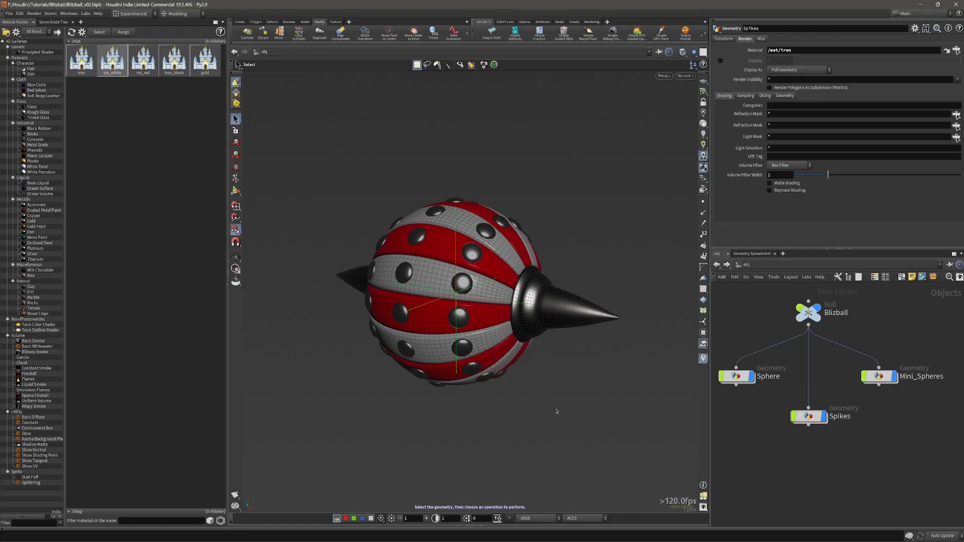
# Switch the workspace to the Solaris stage context and show the Scene Graph Tree.
pyautogui.keyDown('alt'); pyautogui.moveTo(498, 303); pyautogui.dragTo(495, 296, button='middle'); pyautogui.keyUp('alt')
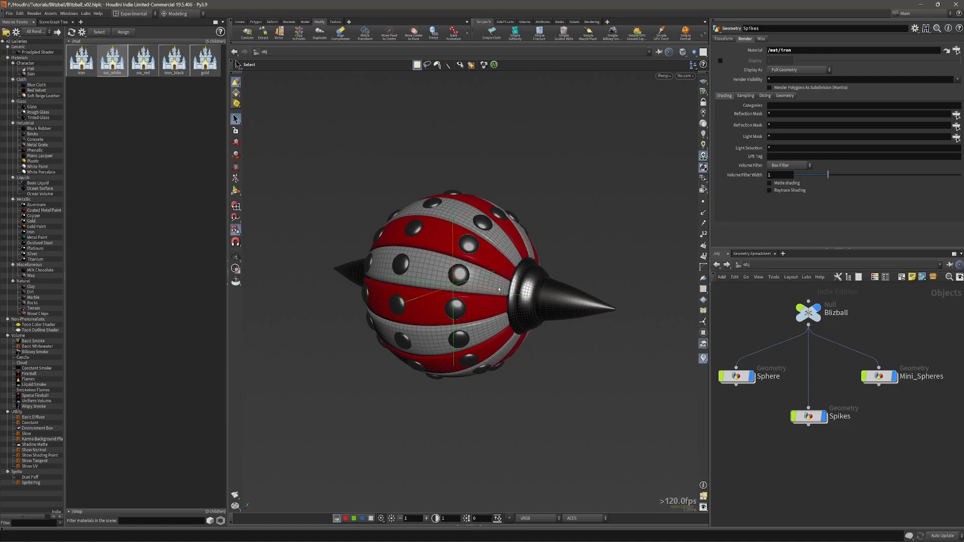
pyautogui.press('n')
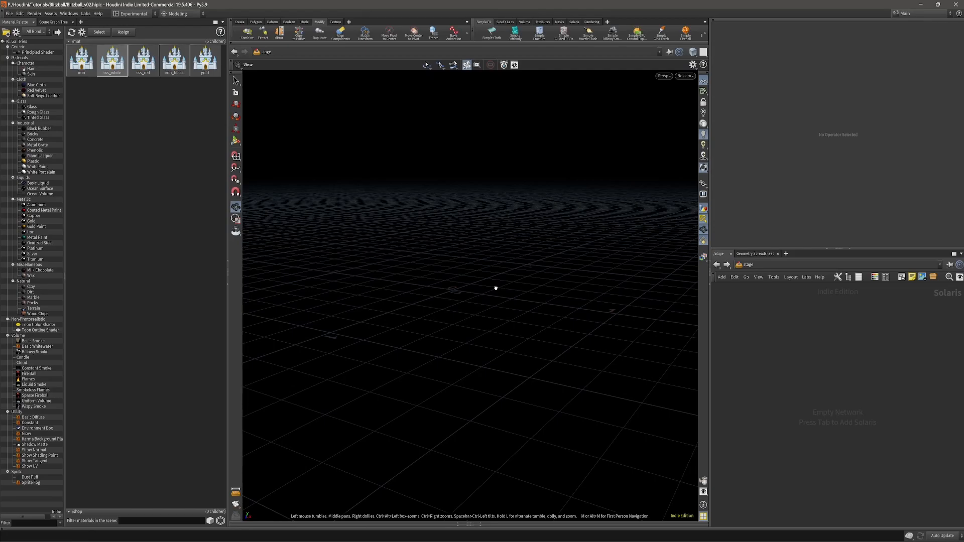
pyautogui.click(228, 264)
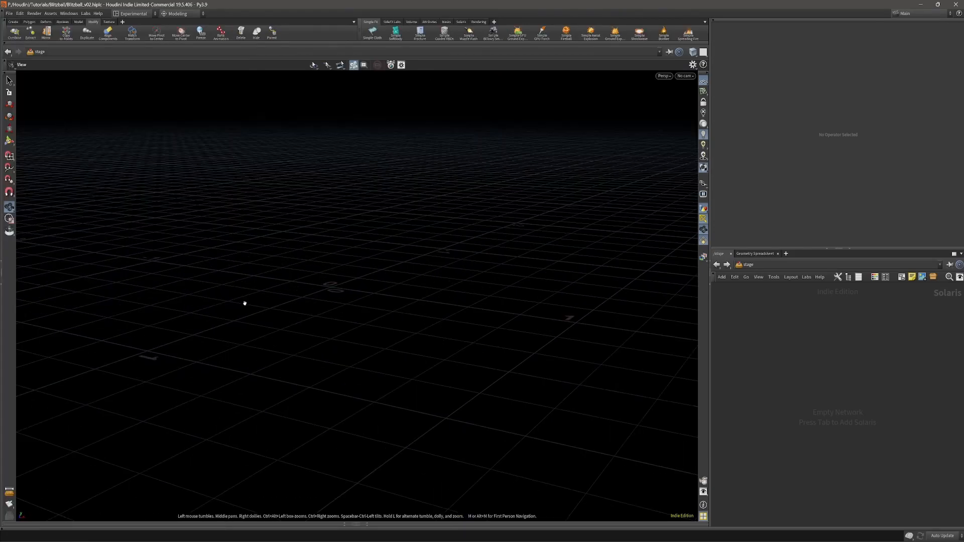
pyautogui.click(2, 256)
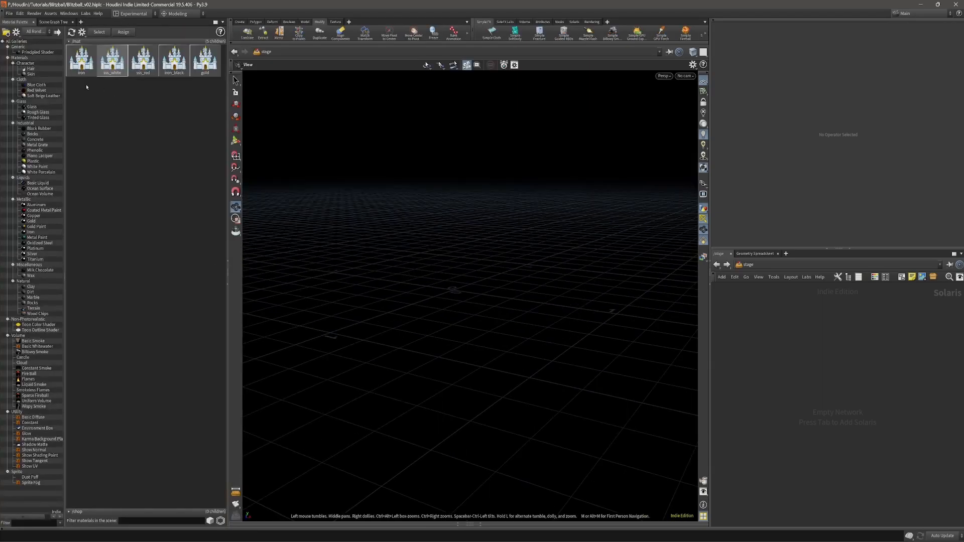
pyautogui.click(53, 22)
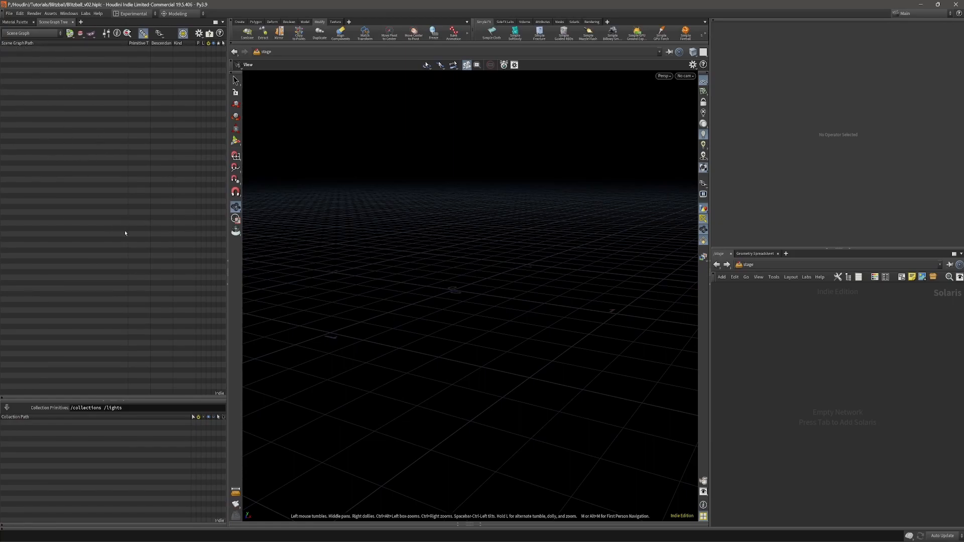
# Bring all scene objects into the stage with a Scene Import node and position the node in the network.
pyautogui.press('c')
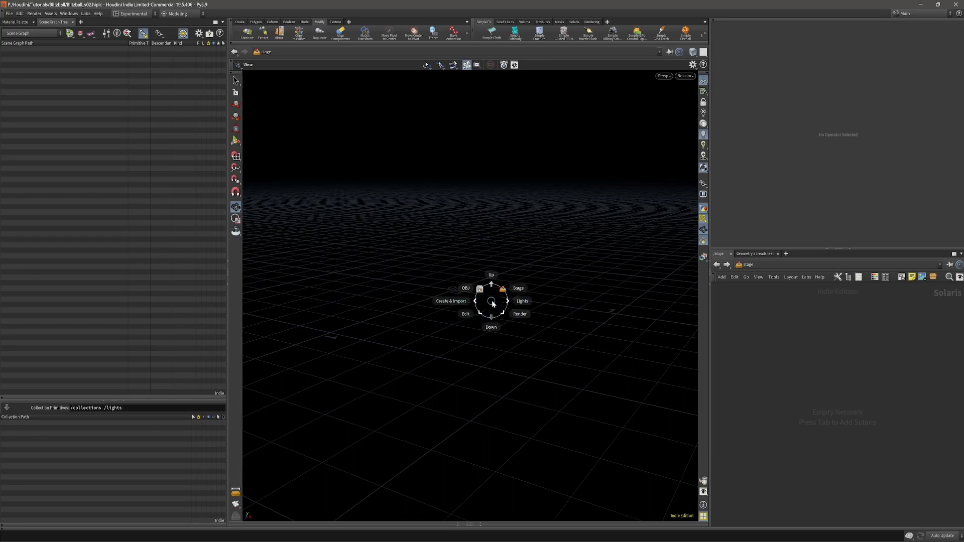
pyautogui.click(484, 315)
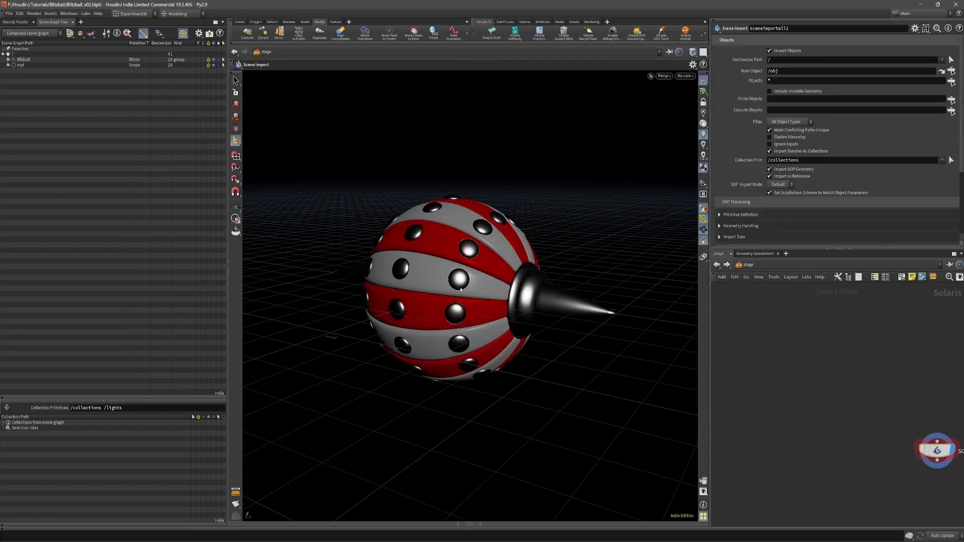
pyautogui.moveTo(927, 444); pyautogui.dragTo(873, 358)
pyautogui.keyDown('alt'); pyautogui.moveTo(470, 282); pyautogui.dragTo(332, 237); pyautogui.keyUp('alt')
pyautogui.press('Return')
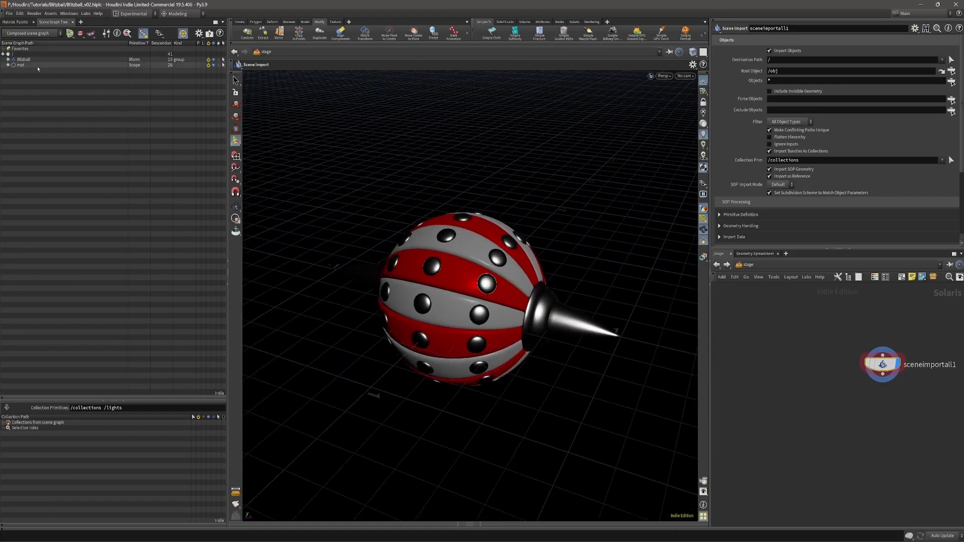
# Expand the Blizball and mat branches of the scene graph to inspect the imported geometry and materials.
pyautogui.click(8, 60)
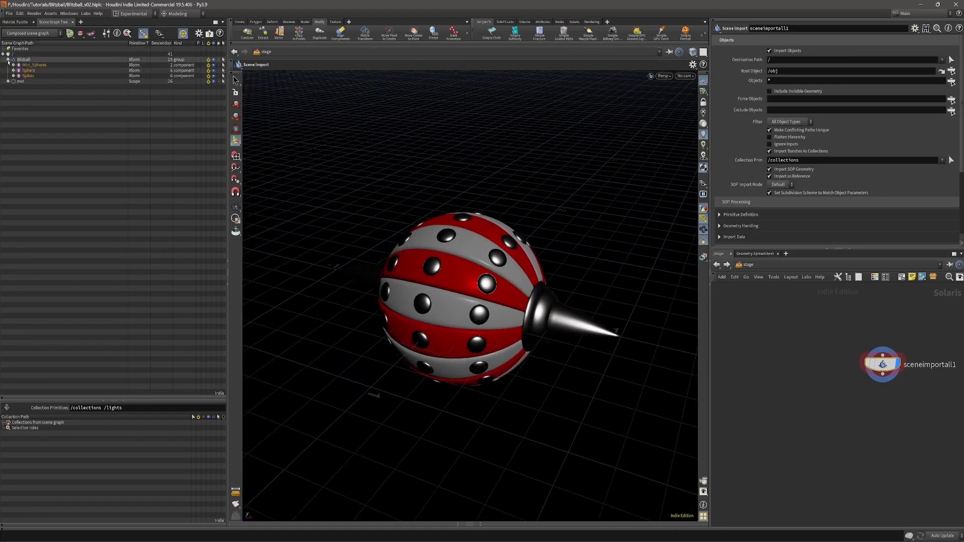
pyautogui.click(8, 81)
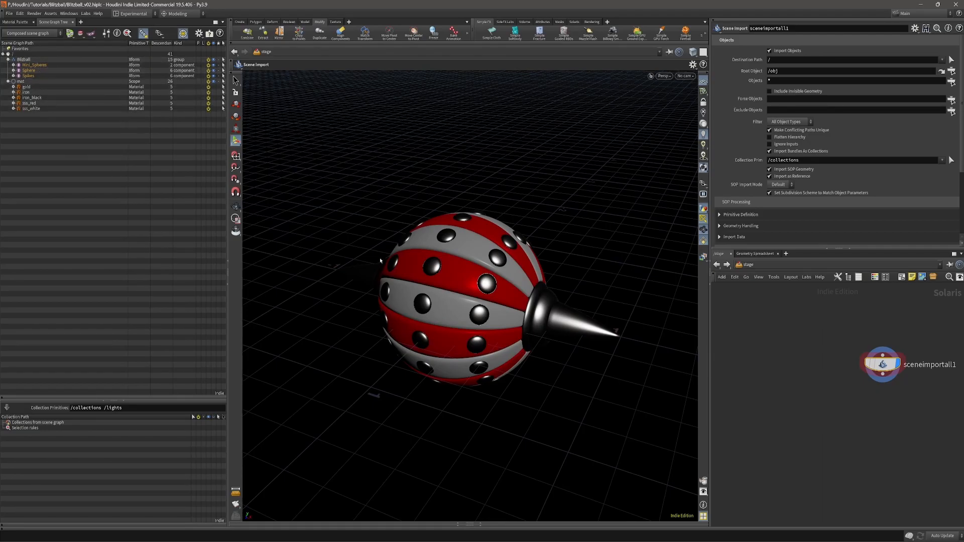
pyautogui.moveTo(914, 422); pyautogui.dragTo(872, 388, button='middle')
pyautogui.scroll(3, 869, 374)
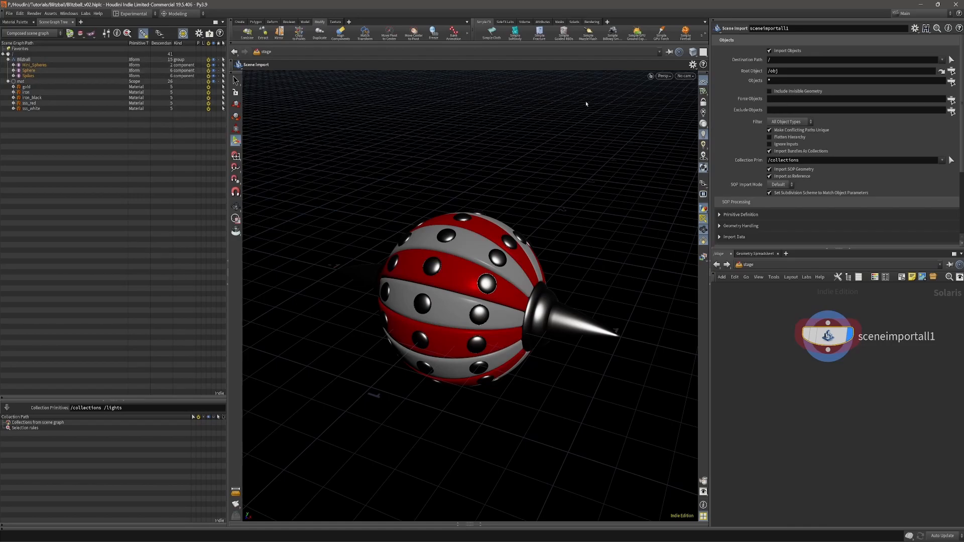
# Pin the scene view to the stage and return the network to the object level.
pyautogui.click(669, 52)
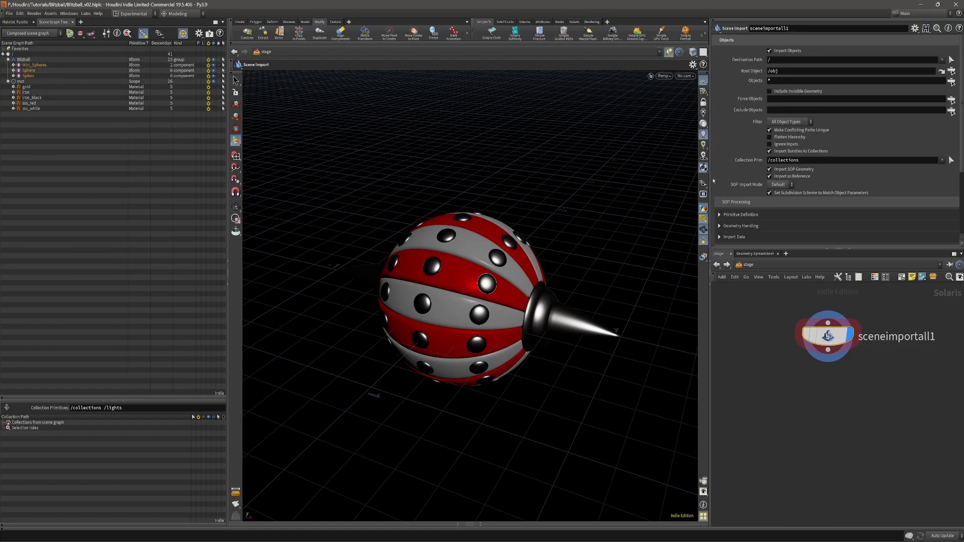
pyautogui.click(717, 265)
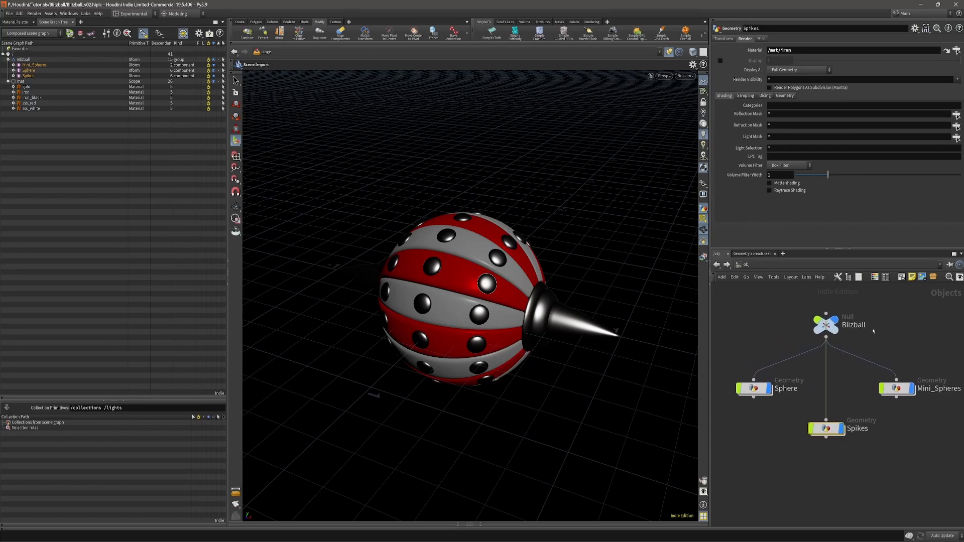
pyautogui.moveTo(827, 325); pyautogui.dragTo(826, 319)
pyautogui.moveTo(806, 298)
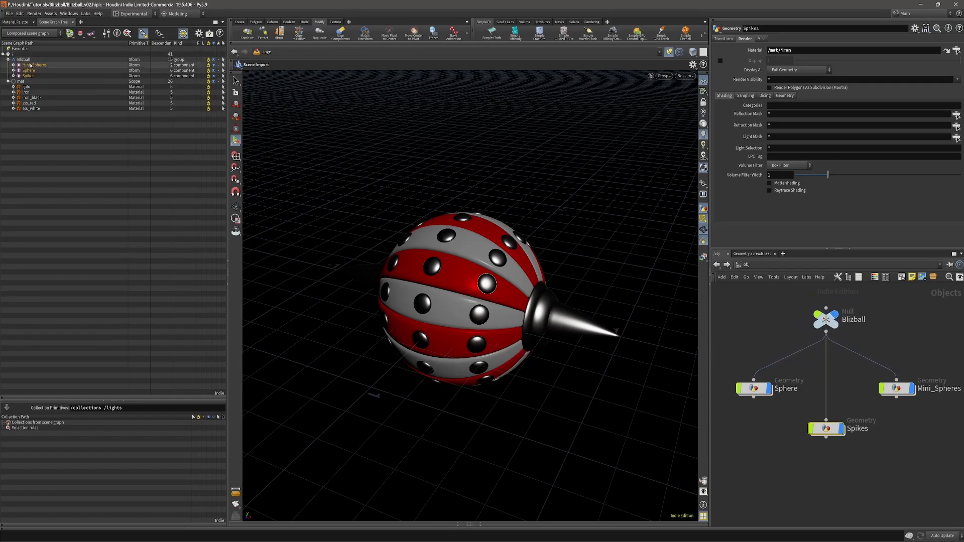
# Parent Spikes to Sphere instead of Blizball and expand the Sphere branch in the scene graph.
pyautogui.moveTo(754, 345); pyautogui.dragTo(903, 475)
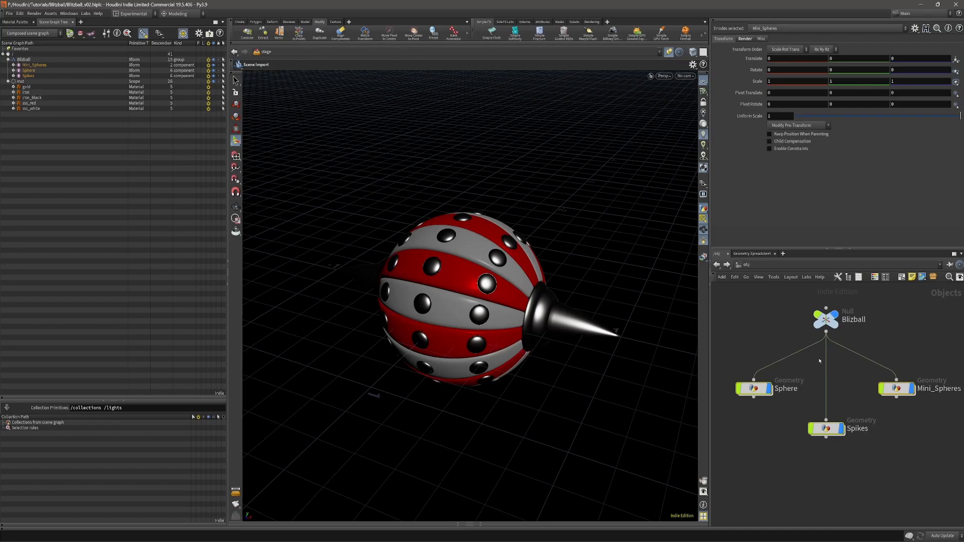
pyautogui.moveTo(826, 418); pyautogui.dragTo(762, 409)
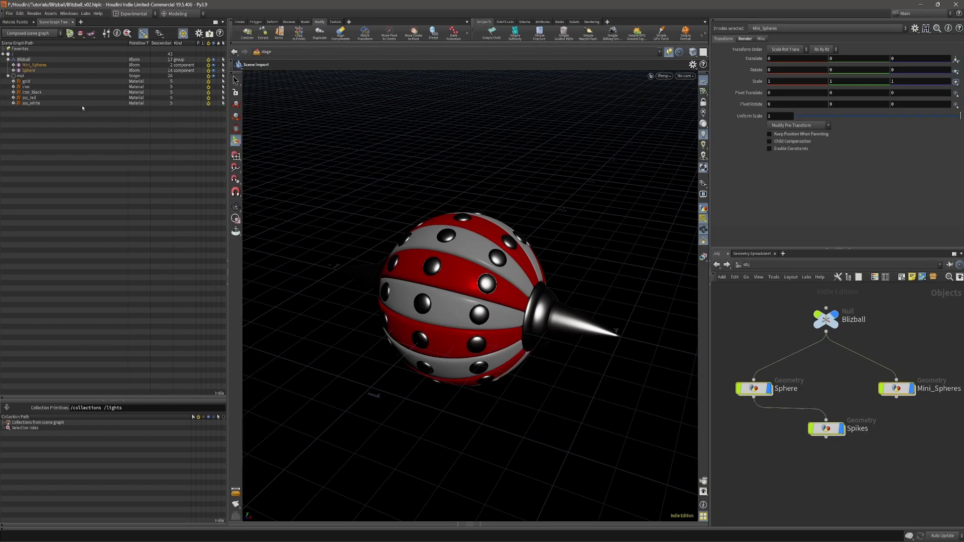
pyautogui.click(13, 71)
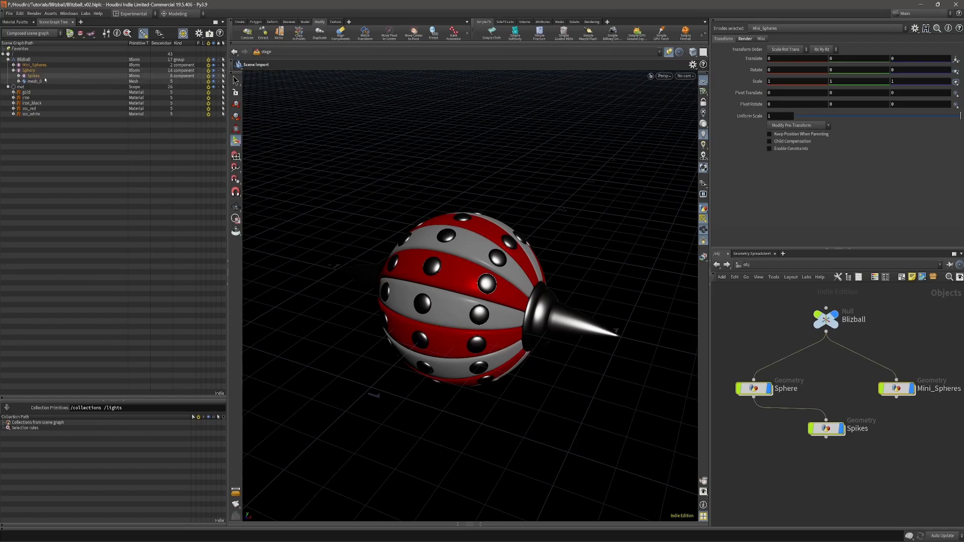
# Reconnect Spikes directly to the Blizball null, placing it in line between Sphere and Mini_Spheres.
pyautogui.moveTo(828, 337); pyautogui.dragTo(829, 395)
pyautogui.click(828, 452)
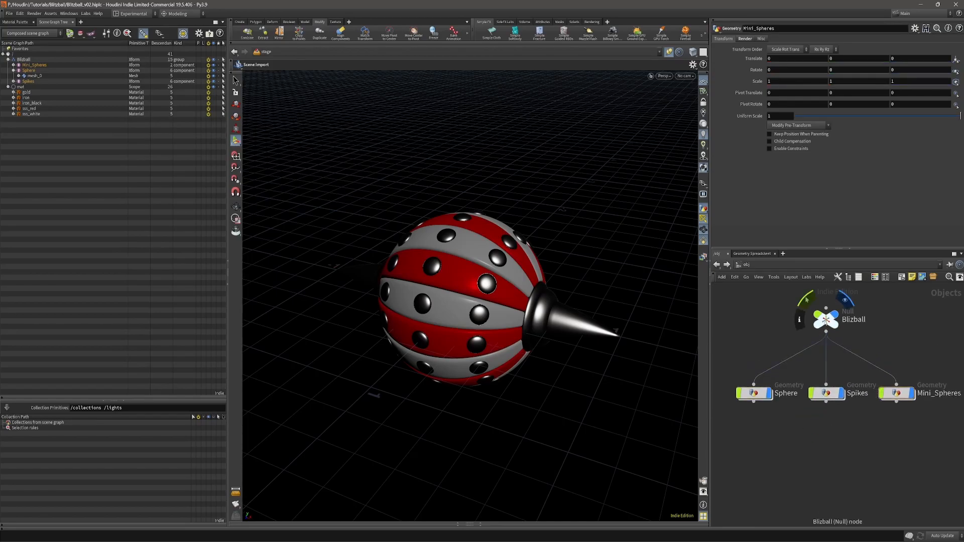
pyautogui.click(827, 322)
pyautogui.keyDown('alt'); pyautogui.moveTo(548, 305); pyautogui.dragTo(458, 291, button='right'); pyautogui.keyUp('alt')
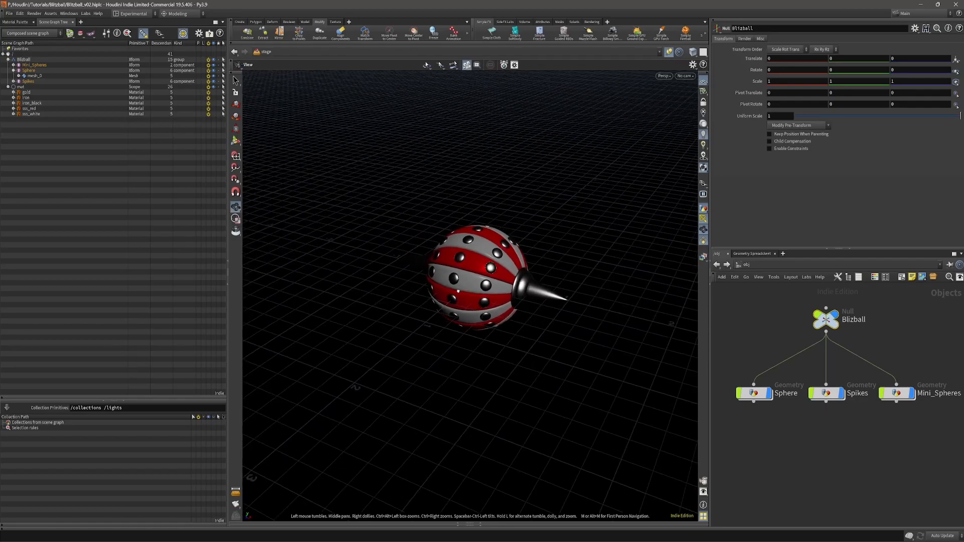
pyautogui.moveTo(462, 291)
pyautogui.keyDown('alt'); pyautogui.mouseDown()
pyautogui.moveTo(465, 256)
pyautogui.moveTo(465, 276)
pyautogui.mouseUp(); pyautogui.keyUp('alt')
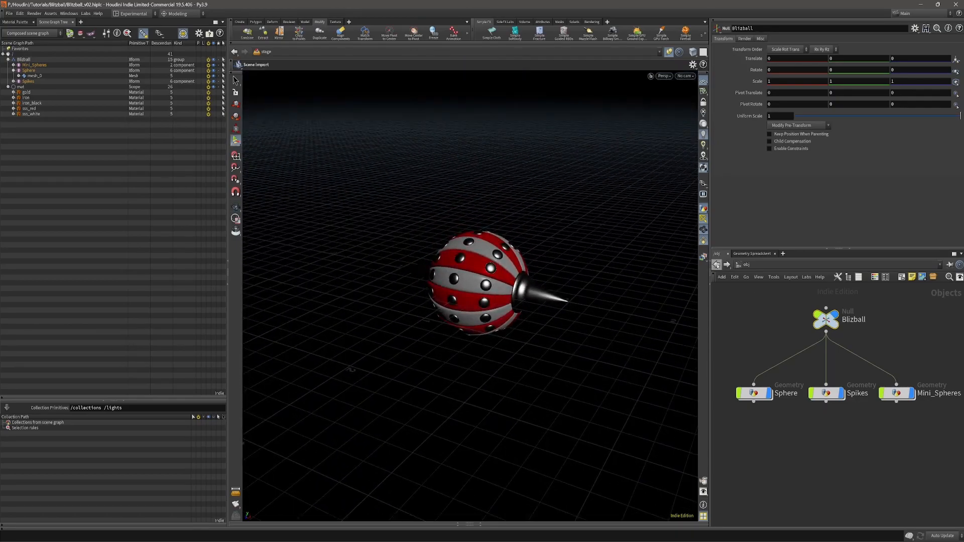
# Return the network to the stage containing the scene import node and frame the ball in the view.
pyautogui.click(727, 267)
pyautogui.keyDown('alt'); pyautogui.moveTo(455, 282); pyautogui.dragTo(495, 284, button='right'); pyautogui.keyUp('alt')
pyautogui.keyDown('alt'); pyautogui.moveTo(485, 281); pyautogui.dragTo(492, 276); pyautogui.keyUp('alt')
pyautogui.keyDown('alt'); pyautogui.moveTo(482, 275); pyautogui.dragTo(517, 279, button='right'); pyautogui.keyUp('alt')
pyautogui.keyDown('alt'); pyautogui.moveTo(516, 279); pyautogui.dragTo(509, 293, button='middle'); pyautogui.keyUp('alt')
pyautogui.keyDown('alt'); pyautogui.moveTo(404, 278); pyautogui.dragTo(499, 281); pyautogui.keyUp('alt')
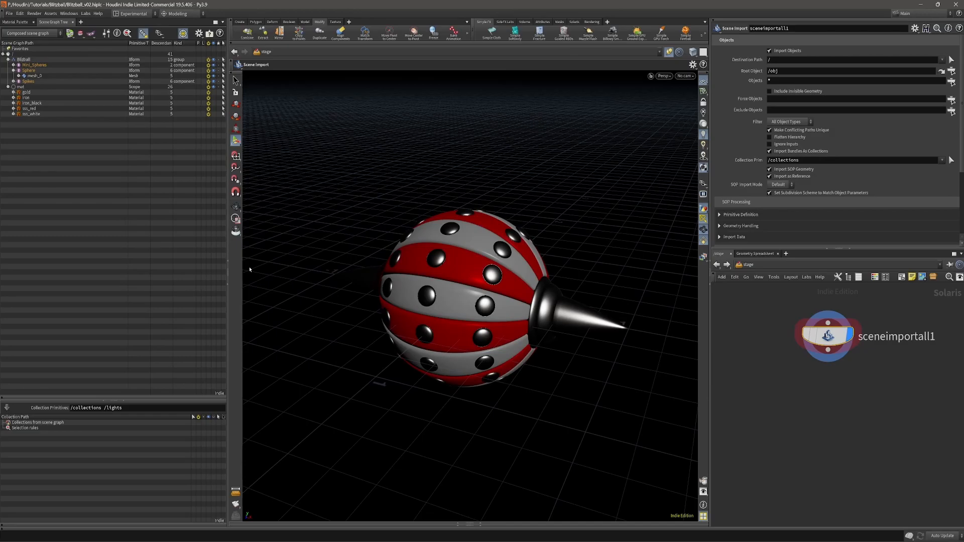
# Collapse the scene graph pane to enlarge the view and hide the reference grid.
pyautogui.click(228, 259)
pyautogui.keyDown('alt'); pyautogui.moveTo(372, 293); pyautogui.dragTo(327, 298, button='right'); pyautogui.keyUp('alt')
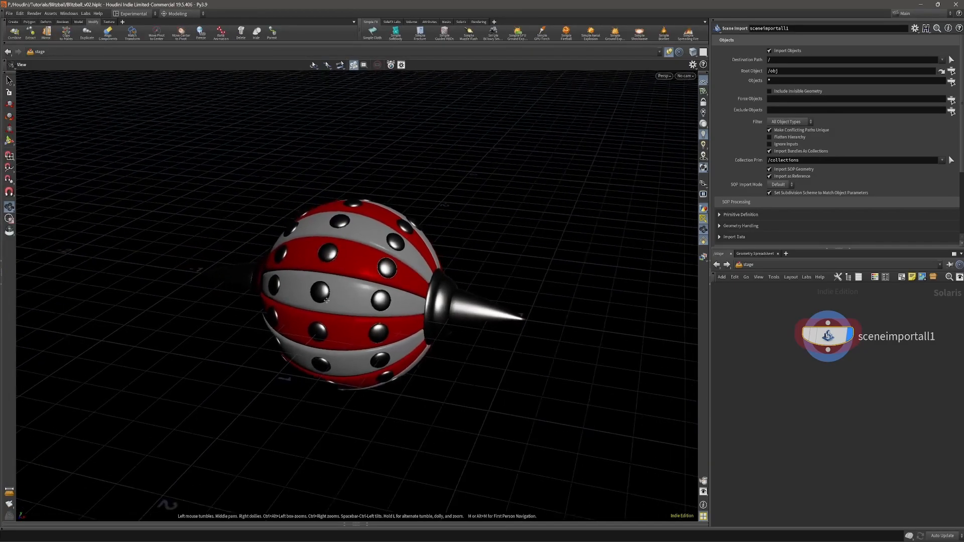
pyautogui.keyDown('alt'); pyautogui.moveTo(326, 298); pyautogui.dragTo(328, 291, button='middle'); pyautogui.keyUp('alt')
pyautogui.click(702, 82)
# Add a dome light after the scene import and use neon_photostudio_4k.exr.rat as its texture.
pyautogui.keyDown('alt'); pyautogui.moveTo(365, 269); pyautogui.dragTo(369, 269); pyautogui.keyUp('alt')
pyautogui.press('c')
pyautogui.click(375, 270)
pyautogui.click(376, 242)
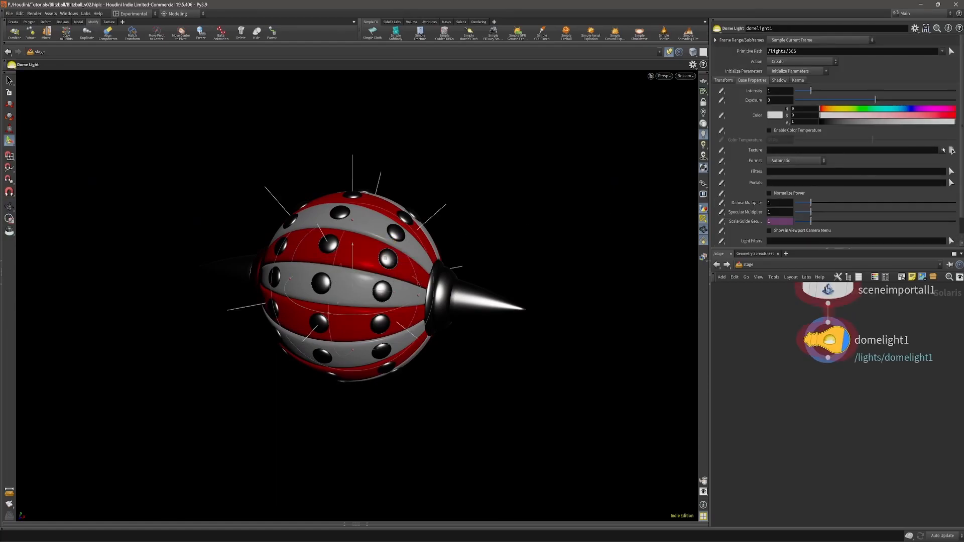
pyautogui.click(944, 151)
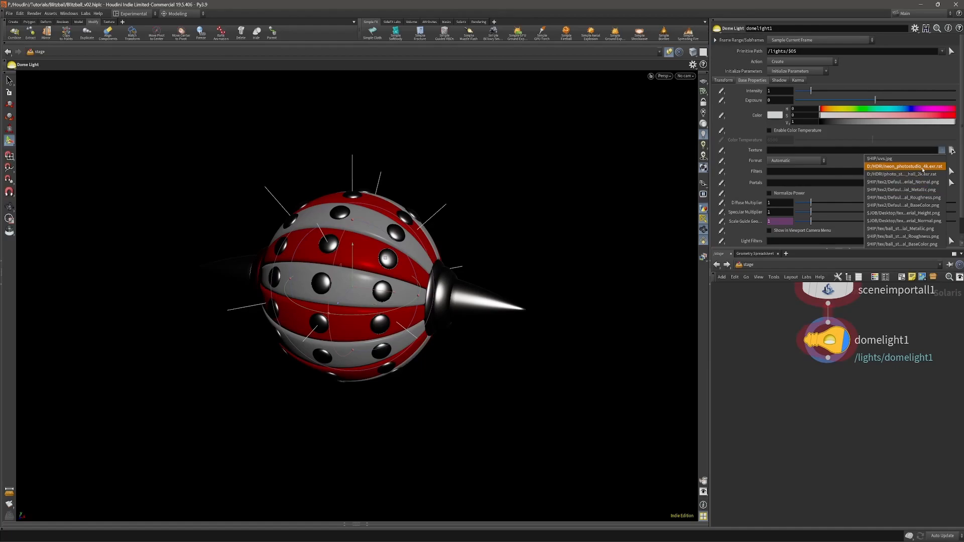
pyautogui.click(923, 168)
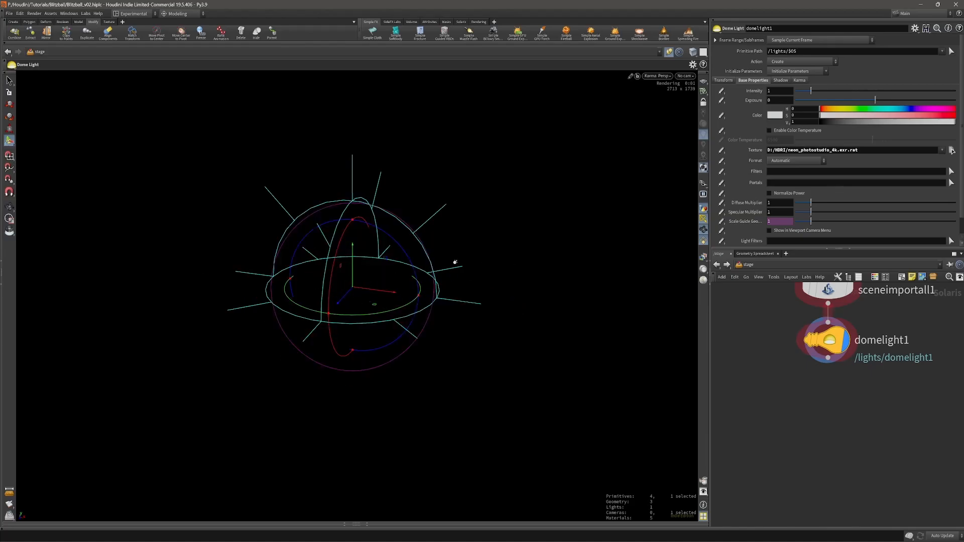
# Set the Karma viewport rendering engine to XPU and look at the rendered ball up close.
pyautogui.press('d')
pyautogui.click(374, 217)
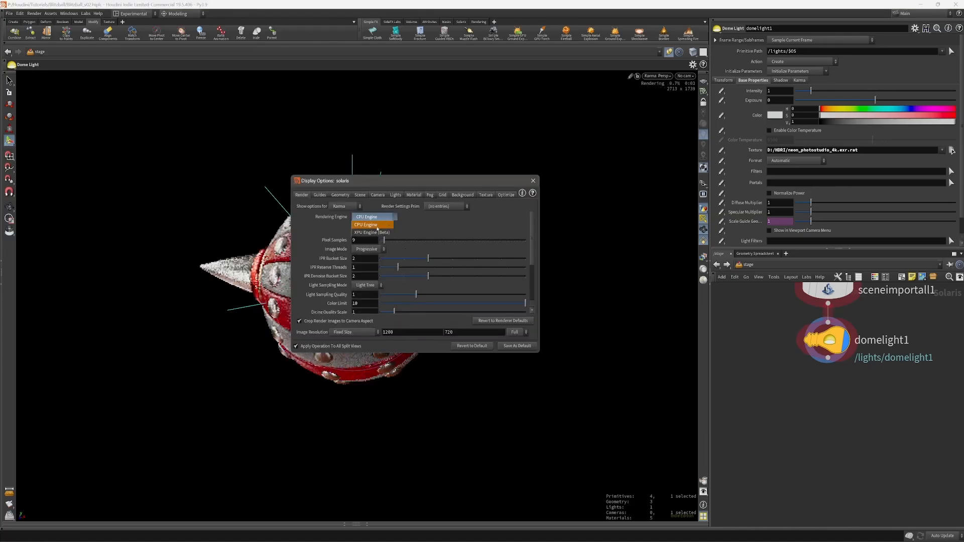
pyautogui.click(371, 233)
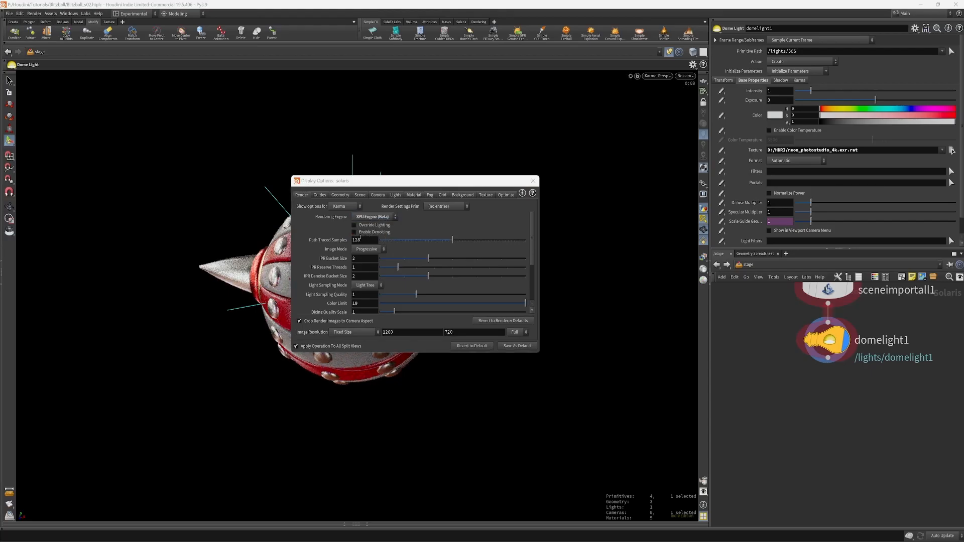
pyautogui.press('Escape')
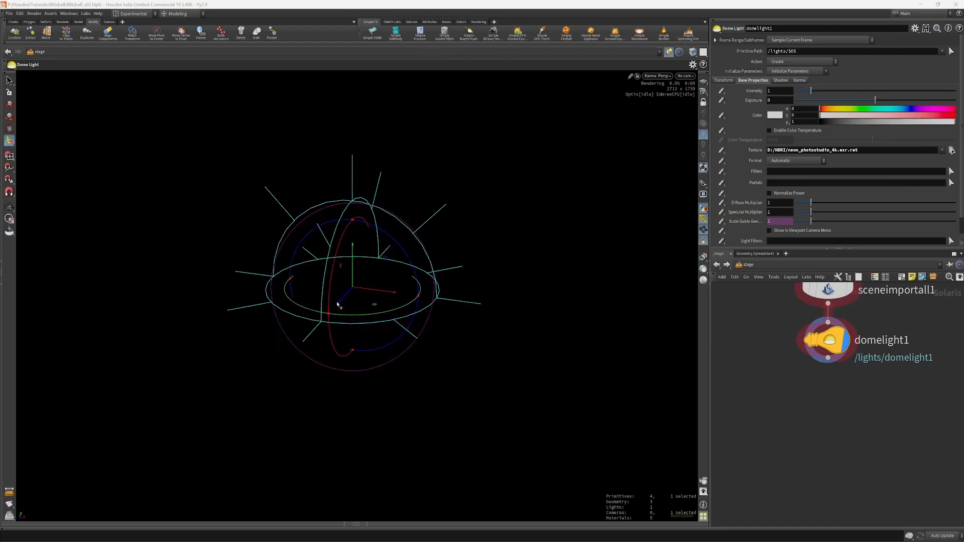
pyautogui.keyDown('alt'); pyautogui.moveTo(324, 294); pyautogui.dragTo(447, 272, button='right'); pyautogui.keyUp('alt')
pyautogui.keyDown('alt'); pyautogui.moveTo(448, 272); pyautogui.dragTo(496, 311); pyautogui.keyUp('alt')
pyautogui.keyDown('alt'); pyautogui.moveTo(496, 310); pyautogui.dragTo(481, 305, button='middle'); pyautogui.keyUp('alt')
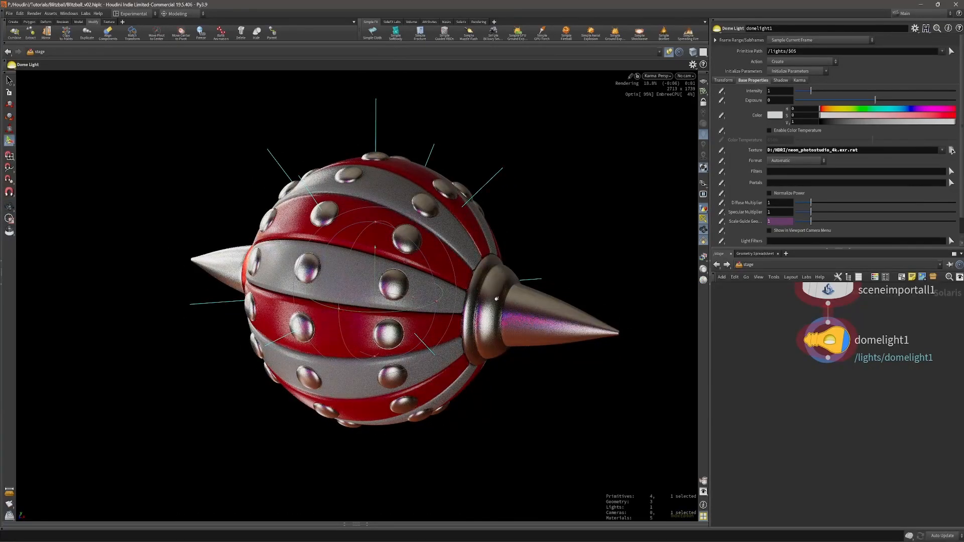
# Leave the Solaris stage and go back to the object-level network with the ball geometry.
pyautogui.press('c')
pyautogui.press('Escape')
pyautogui.press('v')
pyautogui.click(475, 278)
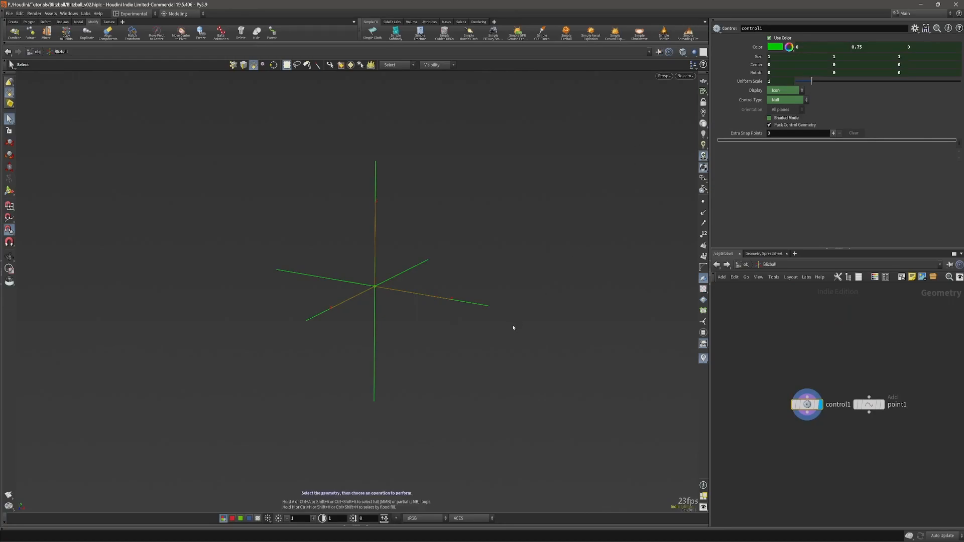
pyautogui.press('v')
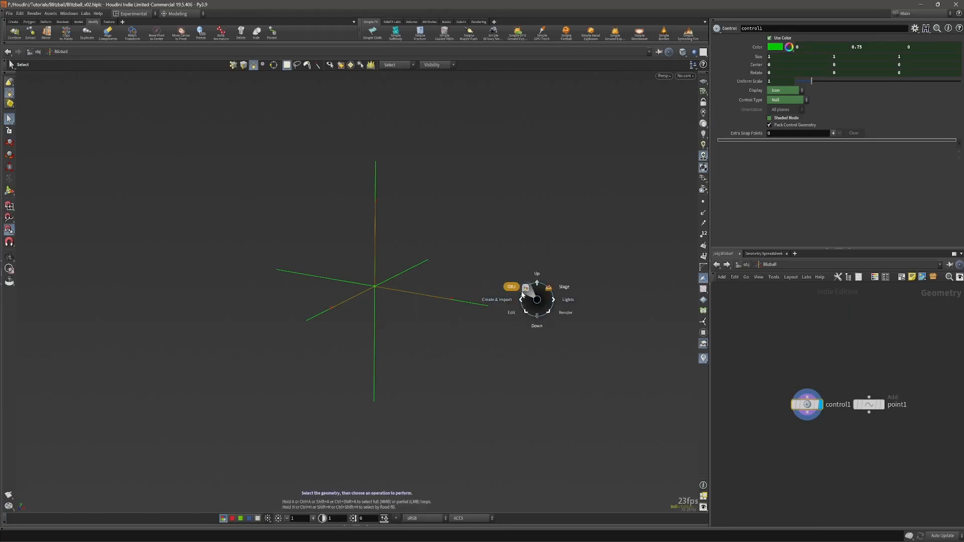
pyautogui.click(521, 294)
pyautogui.keyDown('alt'); pyautogui.moveTo(564, 316); pyautogui.dragTo(555, 322, button='middle'); pyautogui.keyUp('alt')
# Enter the Spikes geometry network, make material1 the current node and display its result.
pyautogui.click(527, 301)
pyautogui.press('v')
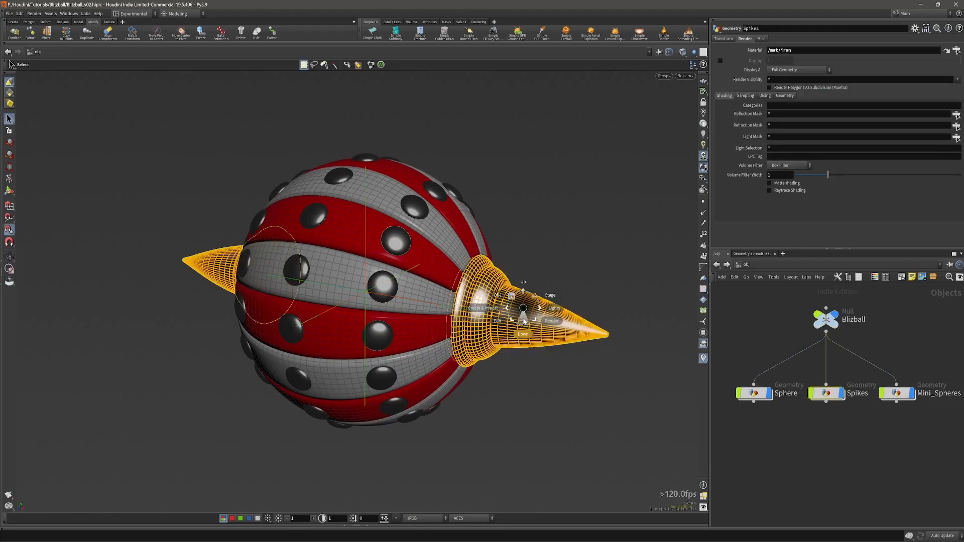
pyautogui.click(545, 319)
pyautogui.moveTo(882, 419); pyautogui.dragTo(878, 448, button='middle')
pyautogui.press('pageup')
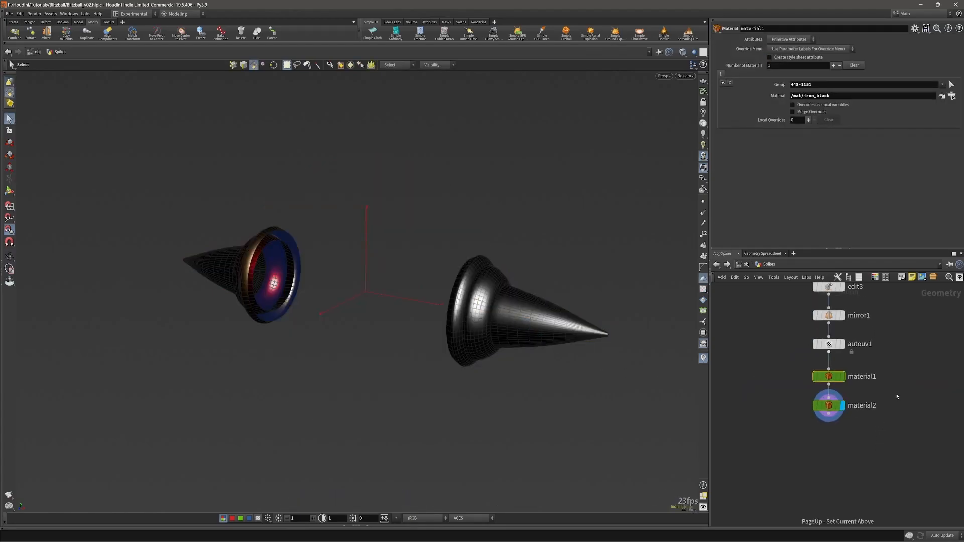
pyautogui.press('r')
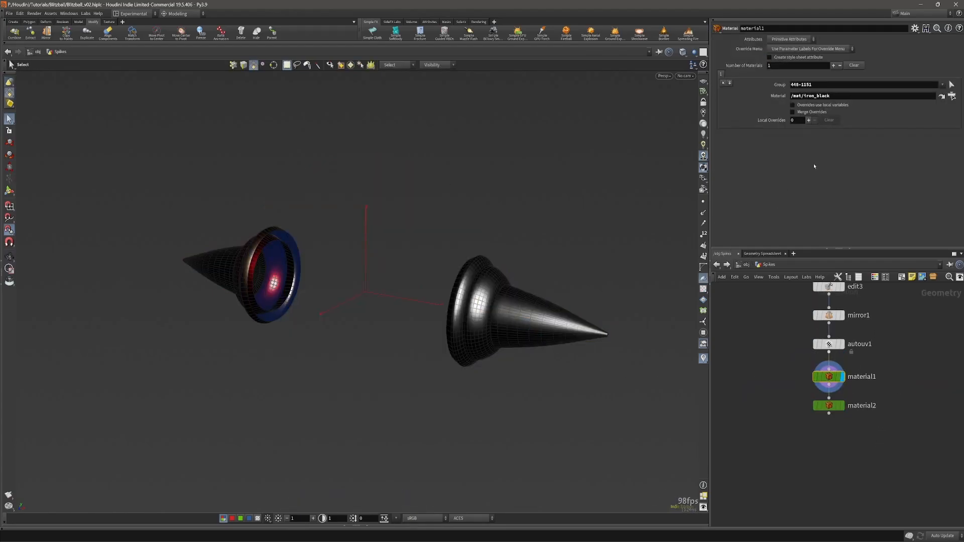
# Add the matching collar faces of the other spike to the material1 group that receives /mat/iron_black.
pyautogui.click(952, 84)
pyautogui.scroll(3, 594, 267)
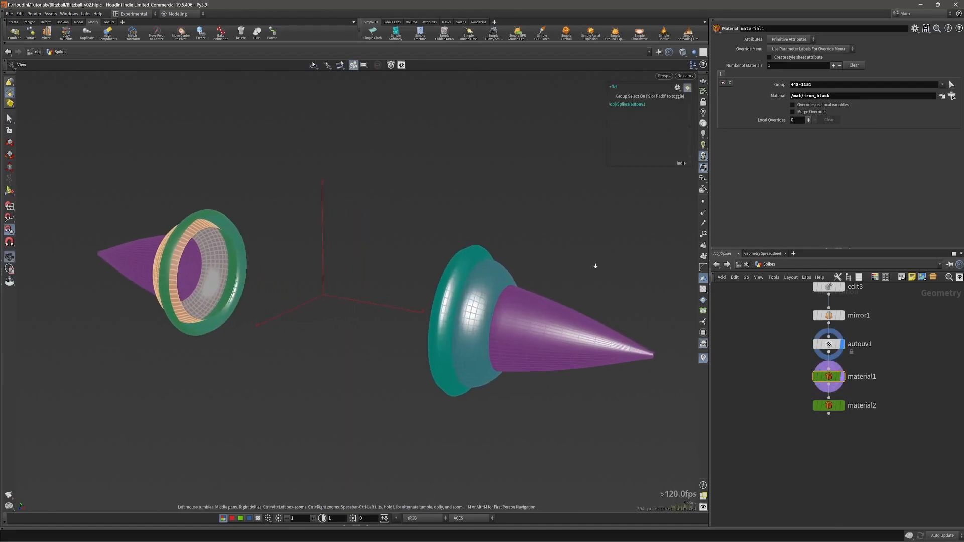
pyautogui.click(687, 88)
pyautogui.keyDown('alt'); pyautogui.moveTo(462, 259); pyautogui.dragTo(488, 307); pyautogui.keyUp('alt')
pyautogui.keyDown('shift'); pyautogui.click(465, 305); pyautogui.keyUp('shift')
pyautogui.press('Return')
pyautogui.press('Down')
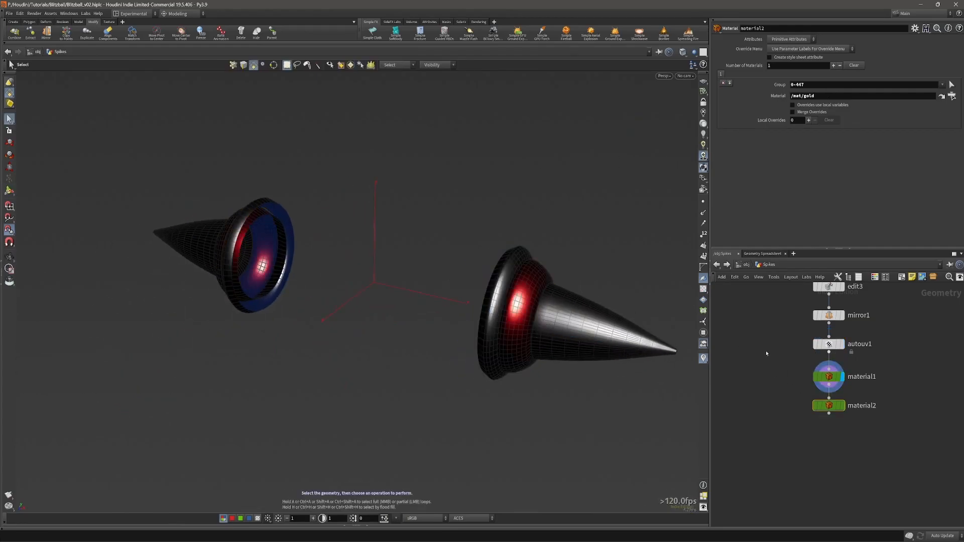
pyautogui.click(952, 84)
pyautogui.keyDown('shift'); pyautogui.click(509, 276); pyautogui.keyUp('shift')
pyautogui.press('Return')
# Return to the Solaris stage and hide the guide lines around the ball in the viewport.
pyautogui.press('c')
pyautogui.click(471, 276)
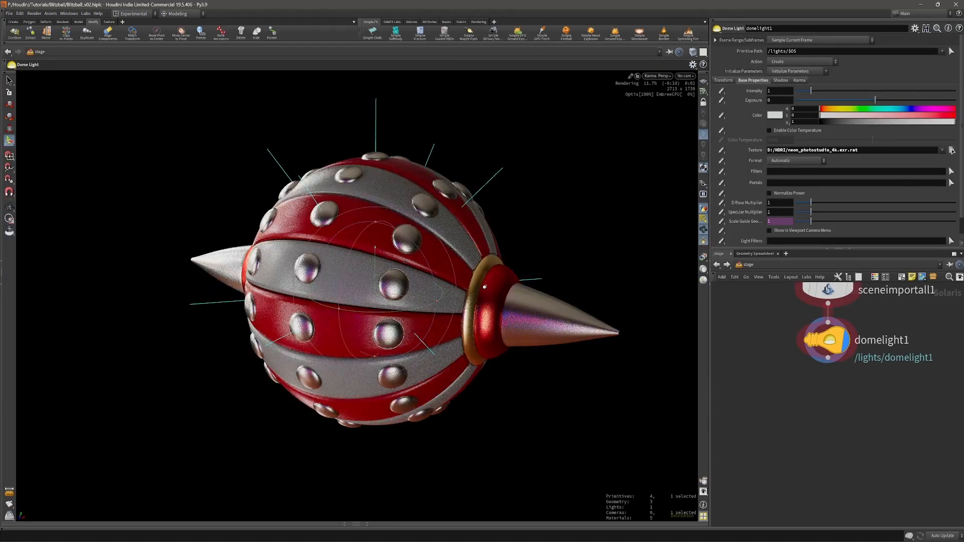
pyautogui.click(704, 219)
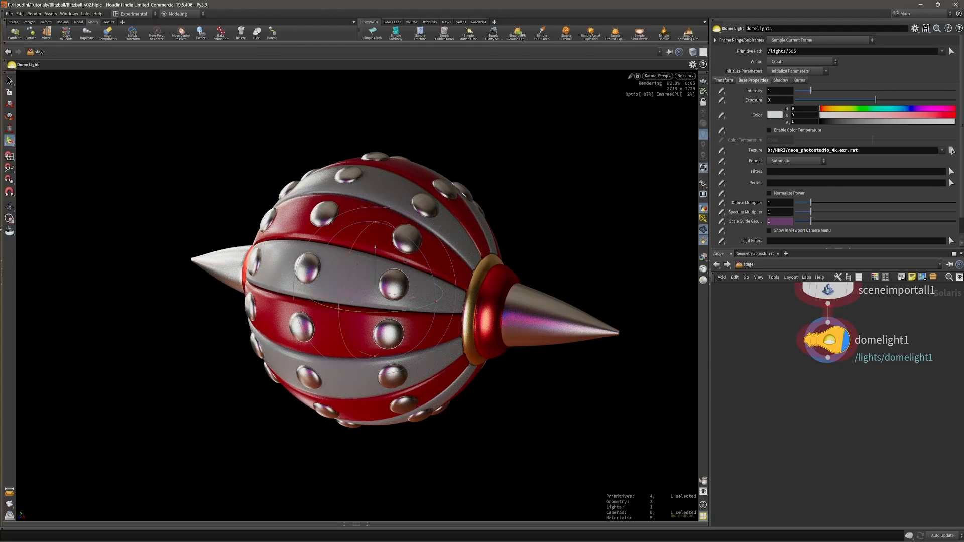
# Reveal the scene graph tree and material palette, inspect them alongside the Karma-rendered ball, and hide them again.
pyautogui.click(1, 243)
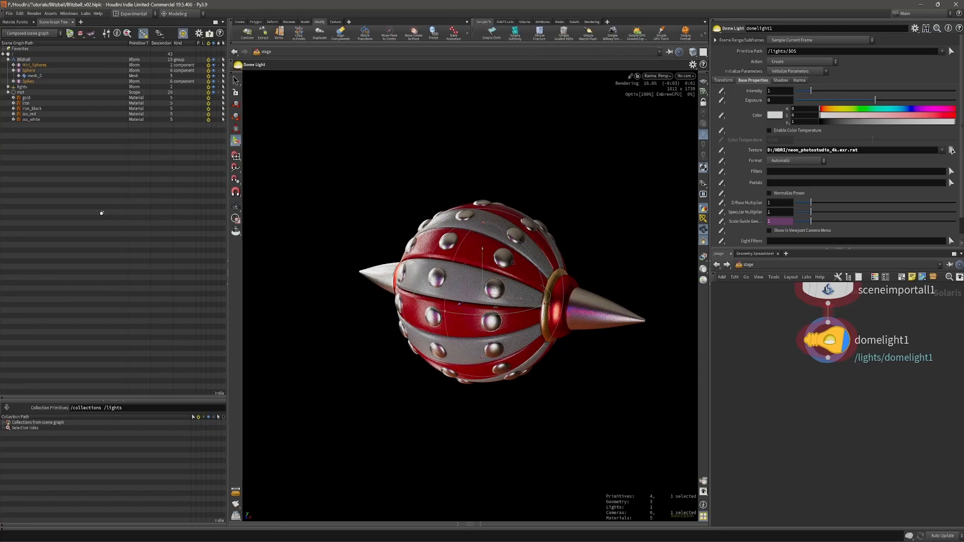
pyautogui.click(15, 22)
pyautogui.keyDown('alt'); pyautogui.moveTo(458, 286); pyautogui.dragTo(460, 288); pyautogui.keyUp('alt')
pyautogui.moveTo(461, 289); pyautogui.dragTo(495, 253, button='right')
pyautogui.moveTo(495, 254)
pyautogui.mouseDown()
pyautogui.moveTo(557, 294)
pyautogui.moveTo(503, 249)
pyautogui.mouseUp()
pyautogui.scroll(-1, 460, 289)
pyautogui.moveTo(460, 289)
pyautogui.mouseDown()
pyautogui.moveTo(446, 300)
pyautogui.moveTo(460, 285)
pyautogui.mouseUp()
pyautogui.scroll(-2, 451, 295)
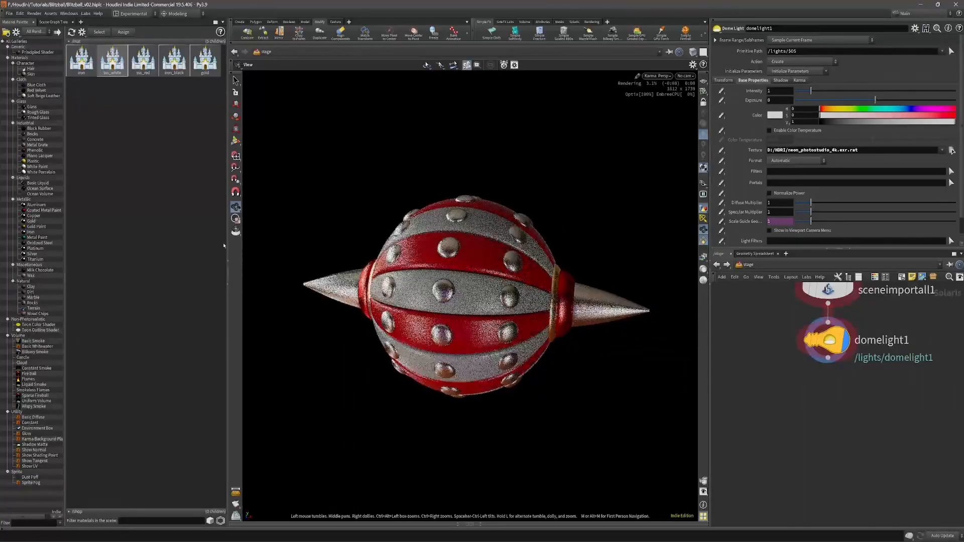
pyautogui.click(227, 259)
pyautogui.press('Escape')
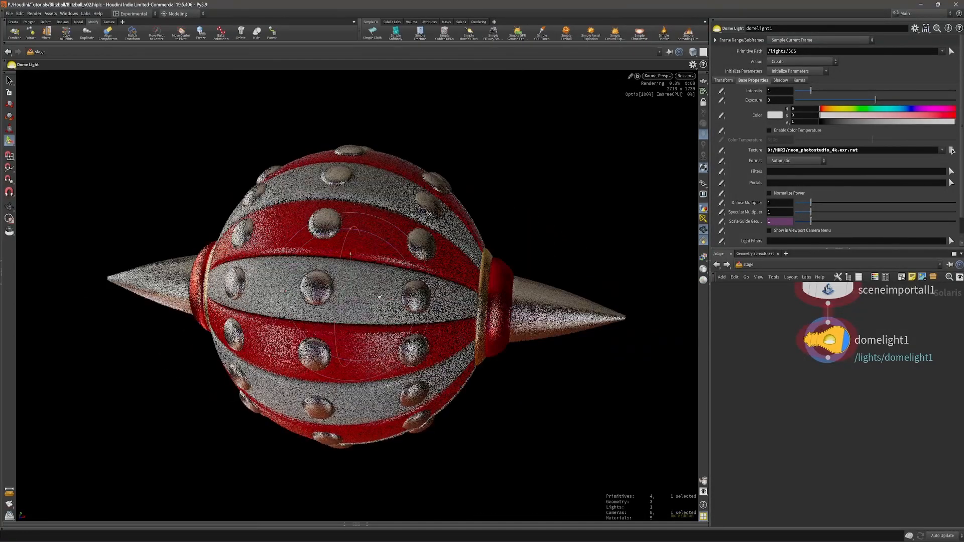
# Switch the stage viewport from the Karma render back to the regular perspective display of the ball.
pyautogui.moveTo(397, 318); pyautogui.dragTo(369, 304, button='right')
pyautogui.press('Return')
pyautogui.press('c')
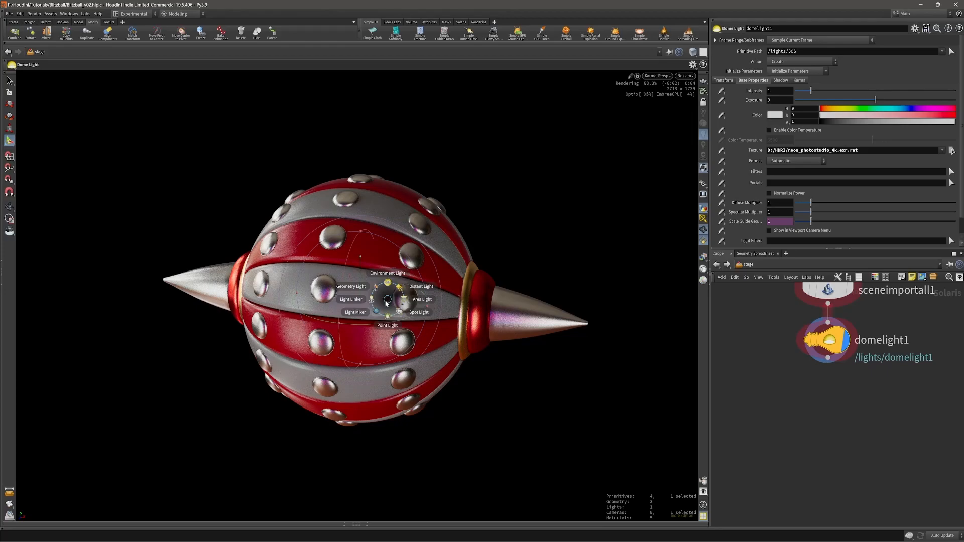
pyautogui.moveTo(392, 289); pyautogui.dragTo(241, 335, button='right')
pyautogui.moveTo(241, 336); pyautogui.dragTo(378, 329)
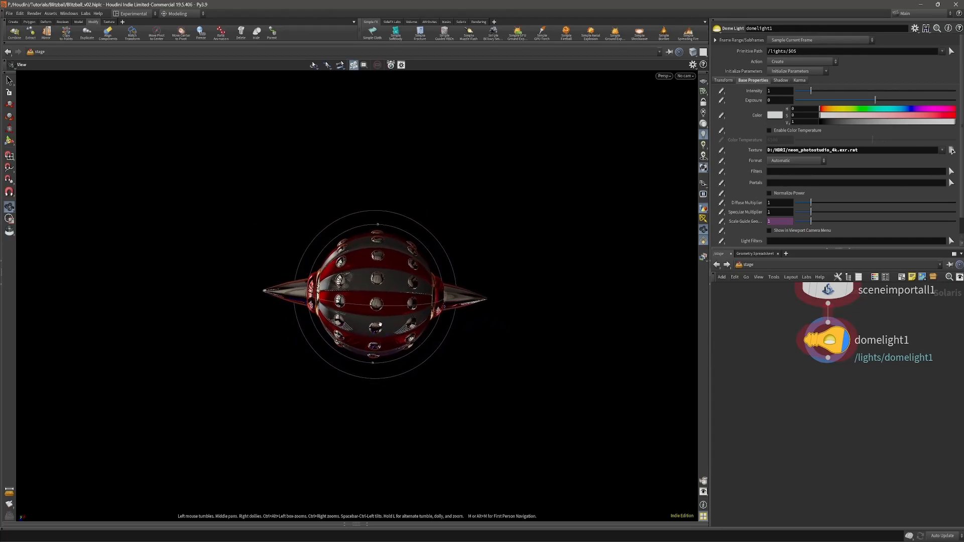
# Add an area light and a point light after the dome light.
pyautogui.press('Return')
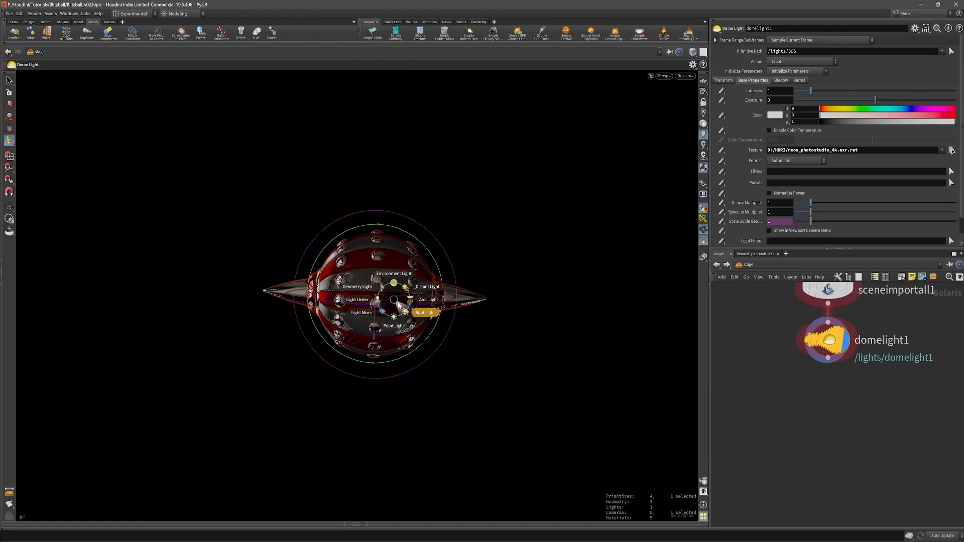
pyautogui.keyDown('alt'); pyautogui.moveTo(384, 314); pyautogui.dragTo(372, 276); pyautogui.keyUp('alt')
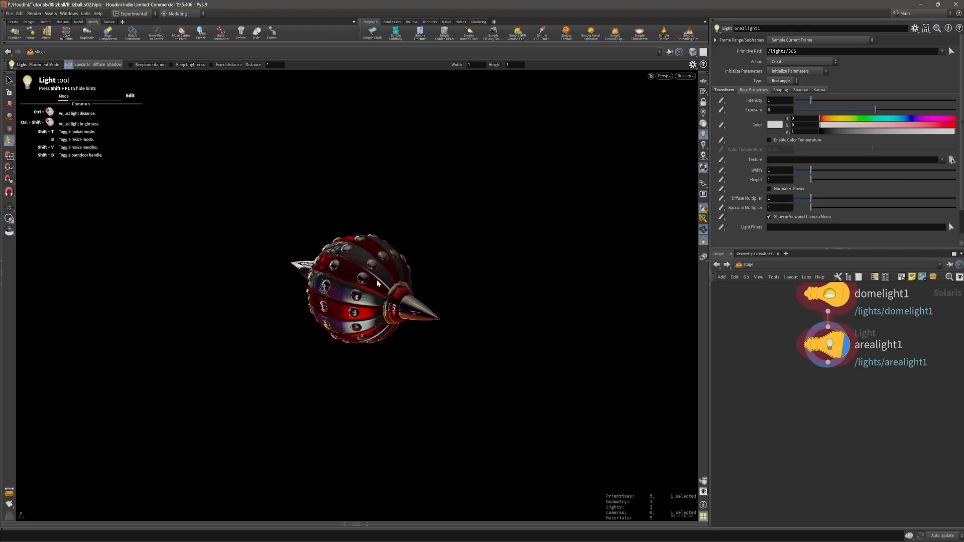
pyautogui.click(378, 299)
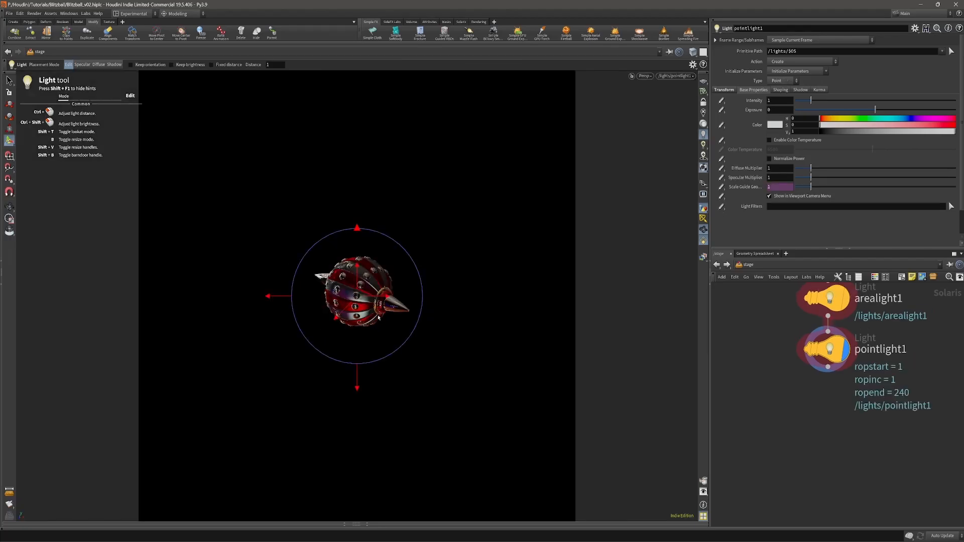
# Frame the ball from the front with both spikes in profile and create a camera from that view.
pyautogui.keyDown('alt'); pyautogui.moveTo(378, 318); pyautogui.dragTo(389, 267); pyautogui.keyUp('alt')
pyautogui.keyDown('alt'); pyautogui.moveTo(390, 266); pyautogui.dragTo(431, 277, button='middle'); pyautogui.keyUp('alt')
pyautogui.keyDown('alt'); pyautogui.moveTo(430, 277); pyautogui.dragTo(484, 287, button='right'); pyautogui.keyUp('alt')
pyautogui.keyDown('alt'); pyautogui.moveTo(484, 287); pyautogui.dragTo(442, 311, button='middle'); pyautogui.keyUp('alt')
pyautogui.keyDown('alt'); pyautogui.moveTo(442, 311); pyautogui.dragTo(447, 312, button='right'); pyautogui.keyUp('alt')
pyautogui.press('c')
pyautogui.click(408, 312)
pyautogui.click(397, 316)
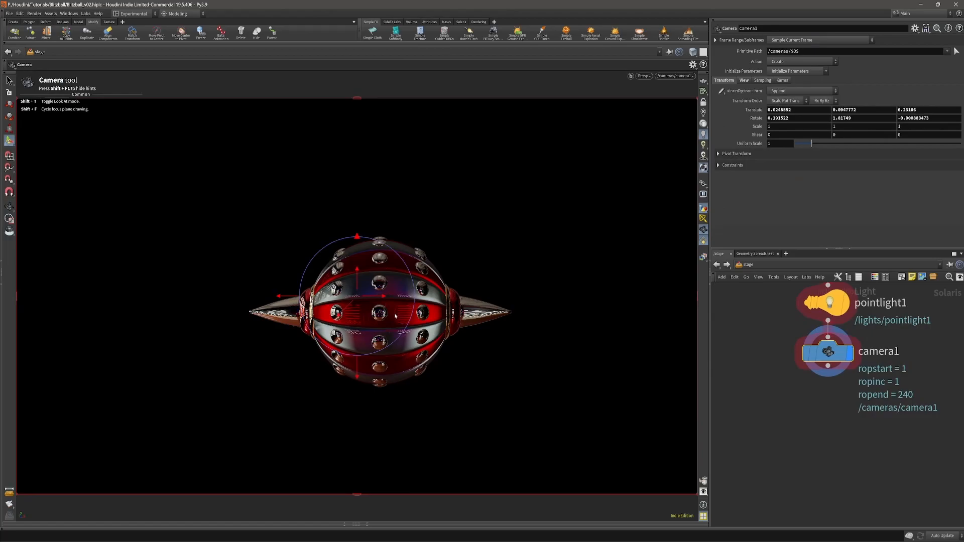
# Lock the new camera to the view and centre the ball in its frame.
pyautogui.click(704, 103)
pyautogui.keyDown('alt'); pyautogui.moveTo(454, 260); pyautogui.dragTo(435, 269, button='middle'); pyautogui.keyUp('alt')
pyautogui.keyDown('alt'); pyautogui.moveTo(435, 269); pyautogui.dragTo(382, 322); pyautogui.keyUp('alt')
pyautogui.keyDown('alt'); pyautogui.moveTo(382, 321); pyautogui.dragTo(376, 286, button='middle'); pyautogui.keyUp('alt')
pyautogui.keyDown('alt'); pyautogui.moveTo(375, 286); pyautogui.dragTo(370, 282); pyautogui.keyUp('alt')
# Set the camera's focal length to 80 and its horizontal aperture to 40.
pyautogui.click(744, 81)
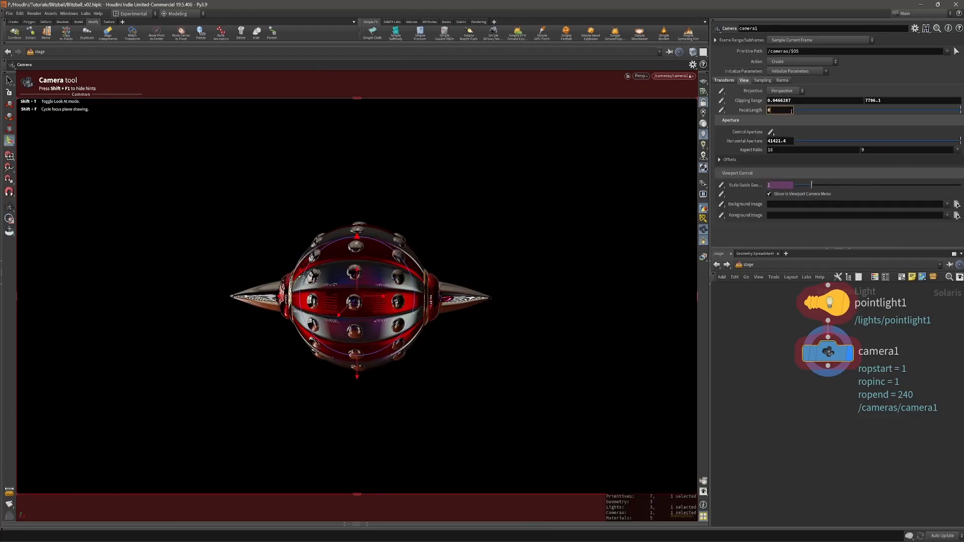
pyautogui.press('Tab')
pyautogui.write('40')
pyautogui.press('Return')
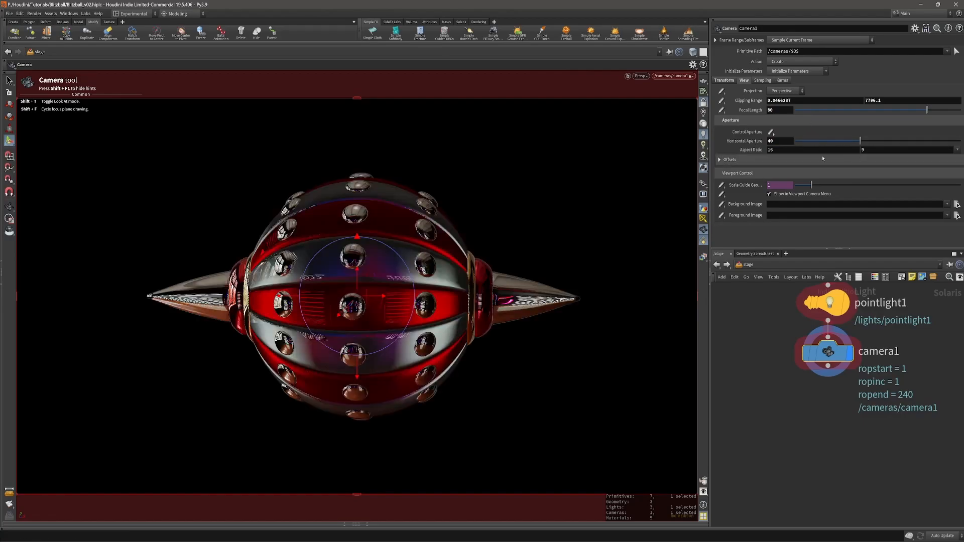
# Fine-tune the ball's framing through the locked camera and render the view with Karma.
pyautogui.press('Escape')
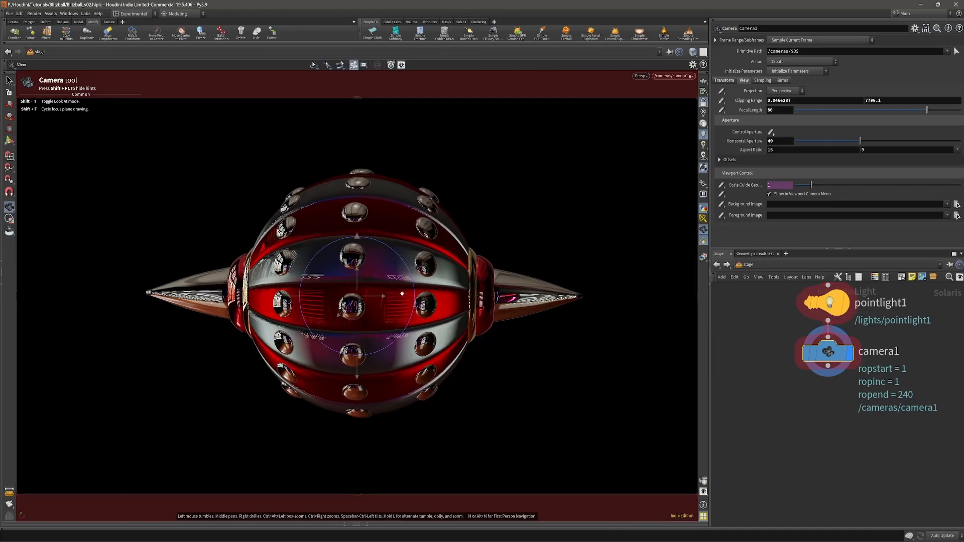
pyautogui.press('Return')
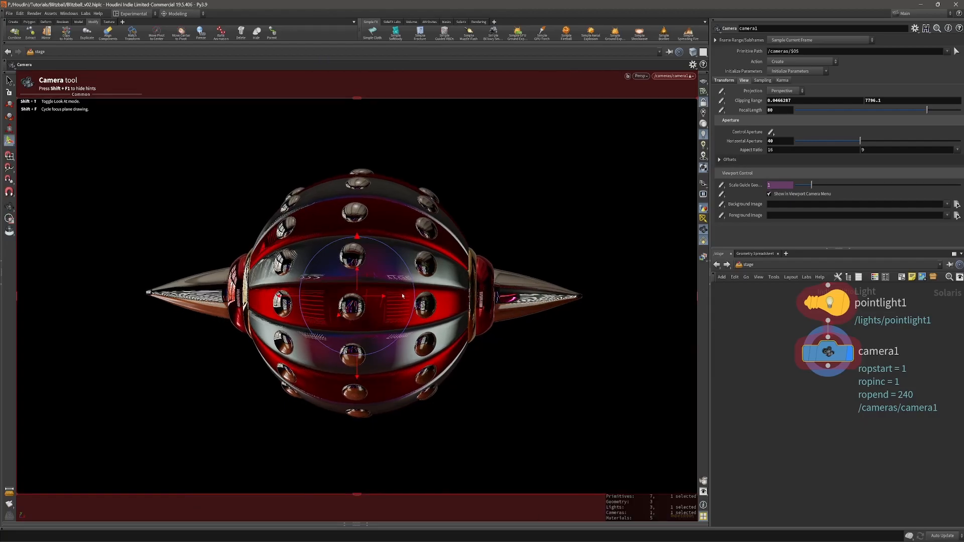
pyautogui.press('Escape')
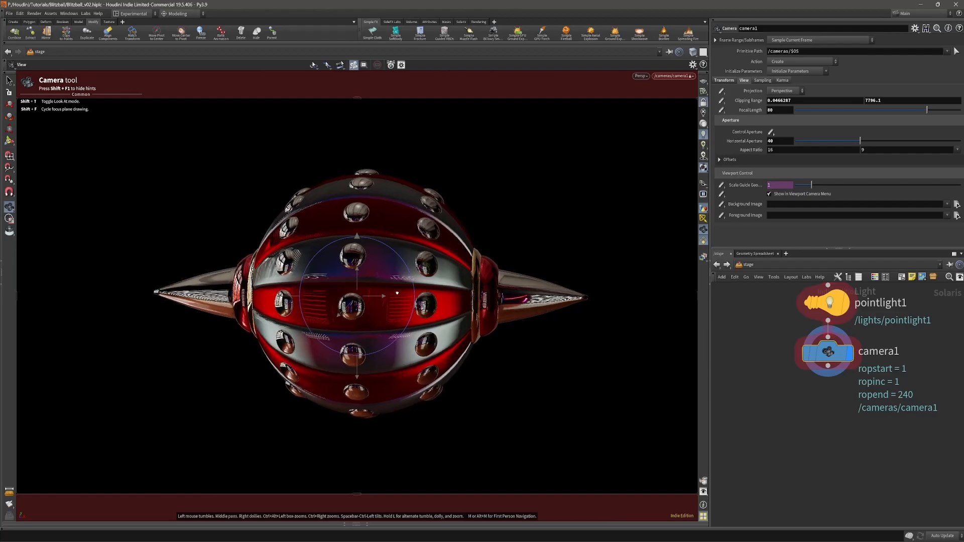
pyautogui.moveTo(400, 293); pyautogui.dragTo(395, 291, button='middle')
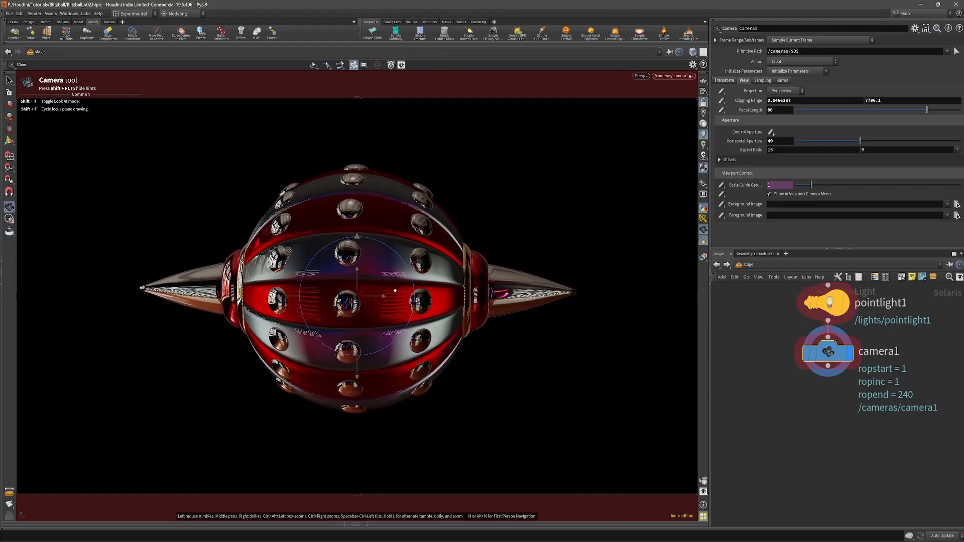
pyautogui.press('Return')
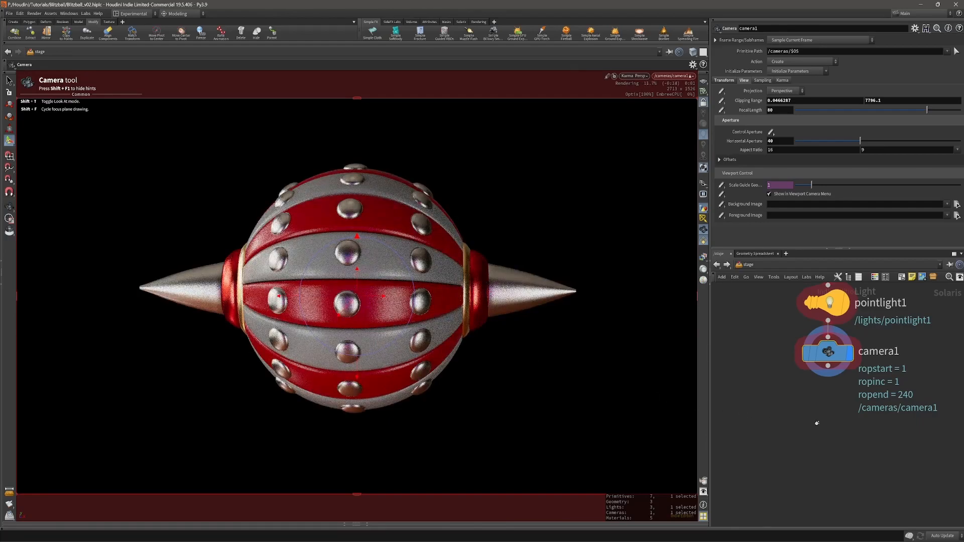
# Lay out all nodes of the stage network automatically and fit them in view.
pyautogui.press('l')
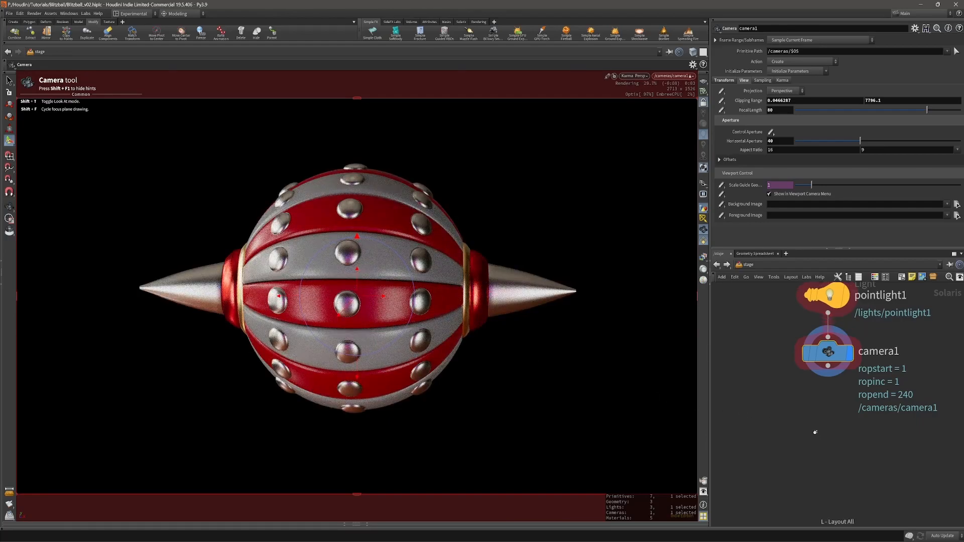
pyautogui.press('h')
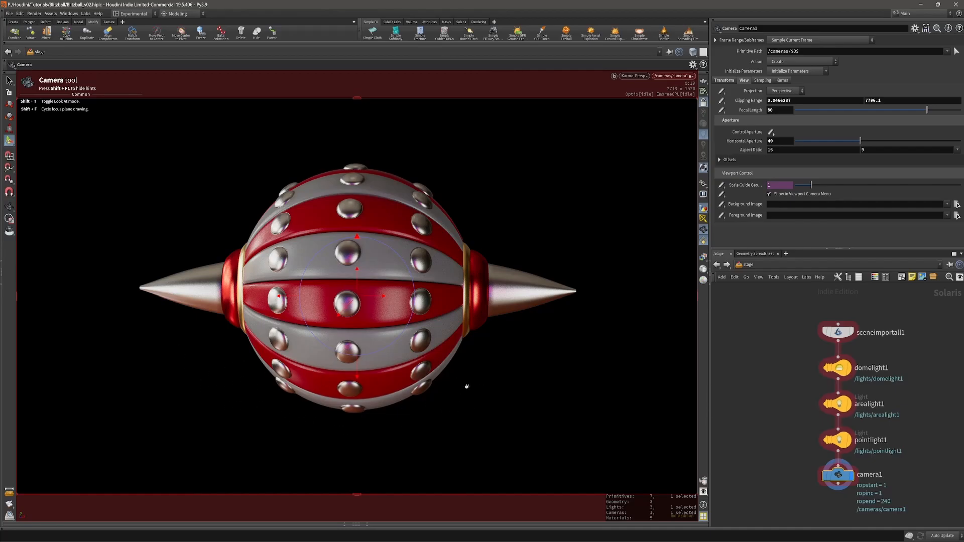
pyautogui.rightClick(466, 387)
pyautogui.press('Escape')
pyautogui.moveTo(754, 389); pyautogui.dragTo(754, 372, button='middle')
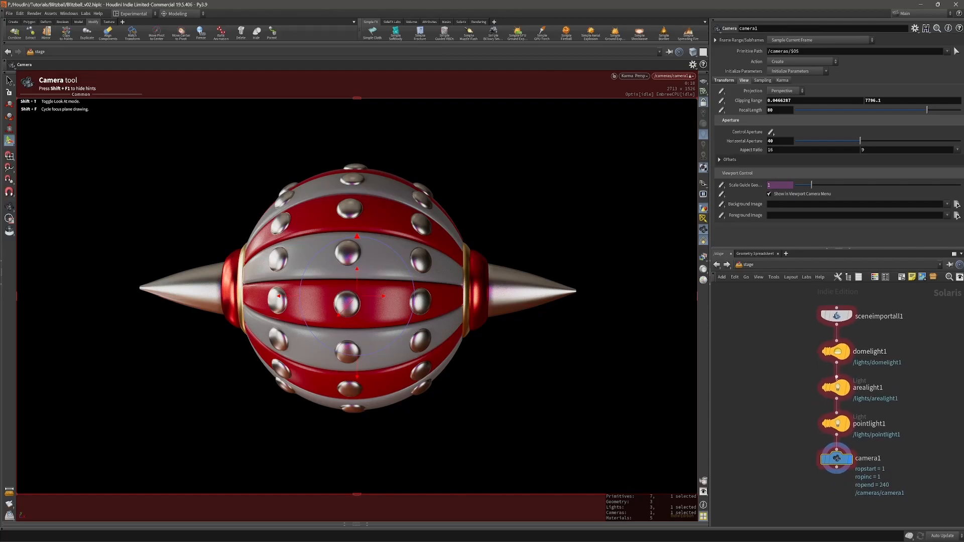
# Leave the stage for the Spikes geometry network and go up to the object level.
pyautogui.moveTo(858, 388)
pyautogui.press('n')
pyautogui.click(596, 331)
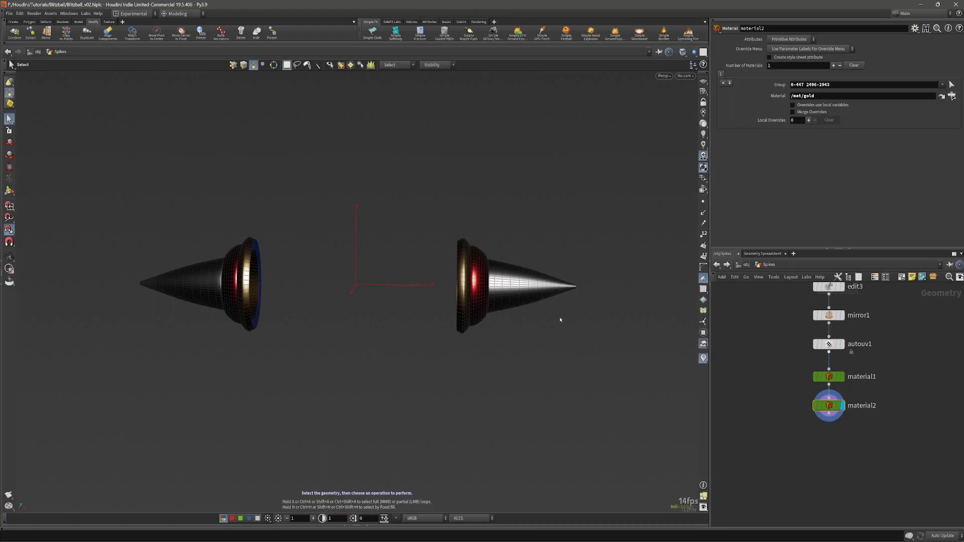
pyautogui.press('u')
pyautogui.keyDown('alt'); pyautogui.moveTo(548, 314); pyautogui.dragTo(482, 309); pyautogui.keyUp('alt')
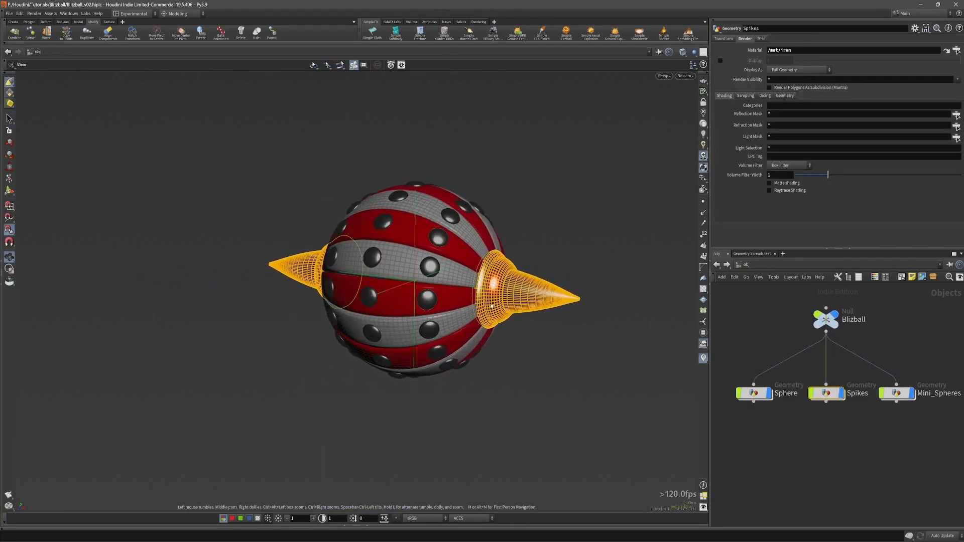
pyautogui.keyDown('alt'); pyautogui.moveTo(482, 309); pyautogui.dragTo(468, 321, button='middle'); pyautogui.keyUp('alt')
# Display the reference grid in the object-level viewport.
pyautogui.click(703, 81)
pyautogui.keyDown('alt'); pyautogui.moveTo(445, 244); pyautogui.dragTo(379, 278, button='right'); pyautogui.keyUp('alt')
pyautogui.keyDown('alt'); pyautogui.moveTo(379, 278); pyautogui.dragTo(394, 258); pyautogui.keyUp('alt')
# Select the Blizball null and reduce its uniform scale to about 0.099.
pyautogui.click(826, 320)
pyautogui.moveTo(481, 252); pyautogui.dragTo(531, 204, button='middle')
pyautogui.press('s')
pyautogui.press('t')
pyautogui.keyDown('alt'); pyautogui.moveTo(429, 252); pyautogui.dragTo(410, 244); pyautogui.keyUp('alt')
pyautogui.press('t')
pyautogui.moveTo(854, 117); pyautogui.dragTo(811, 118)
# Raise the Blizball null above the reference grid to a Y translation of about 0.123.
pyautogui.keyDown('alt'); pyautogui.moveTo(452, 175); pyautogui.dragTo(685, 183, button='right'); pyautogui.keyUp('alt')
pyautogui.keyDown('alt'); pyautogui.moveTo(397, 261); pyautogui.dragTo(370, 290); pyautogui.keyUp('alt')
pyautogui.moveTo(531, 219); pyautogui.dragTo(535, 415, button='middle')
pyautogui.keyDown('alt'); pyautogui.moveTo(533, 412); pyautogui.dragTo(496, 400); pyautogui.keyUp('alt')
pyautogui.keyDown('alt'); pyautogui.moveTo(495, 400); pyautogui.dragTo(523, 282, button='middle'); pyautogui.keyUp('alt')
pyautogui.keyDown('alt'); pyautogui.moveTo(392, 321); pyautogui.dragTo(491, 291, button='right'); pyautogui.keyUp('alt')
pyautogui.keyDown('alt'); pyautogui.moveTo(424, 250); pyautogui.dragTo(459, 310, button='middle'); pyautogui.keyUp('alt')
pyautogui.moveTo(599, 309); pyautogui.dragTo(600, 250, button='middle')
pyautogui.keyDown('alt'); pyautogui.moveTo(598, 357); pyautogui.dragTo(601, 325); pyautogui.keyUp('alt')
pyautogui.keyDown('alt'); pyautogui.moveTo(542, 351); pyautogui.dragTo(476, 310, button='middle'); pyautogui.keyUp('alt')
pyautogui.keyDown('alt'); pyautogui.moveTo(475, 310); pyautogui.dragTo(488, 338); pyautogui.keyUp('alt')
pyautogui.keyDown('alt'); pyautogui.moveTo(488, 338); pyautogui.dragTo(481, 310, button='middle'); pyautogui.keyUp('alt')
pyautogui.keyDown('alt'); pyautogui.moveTo(481, 310); pyautogui.dragTo(480, 315); pyautogui.keyUp('alt')
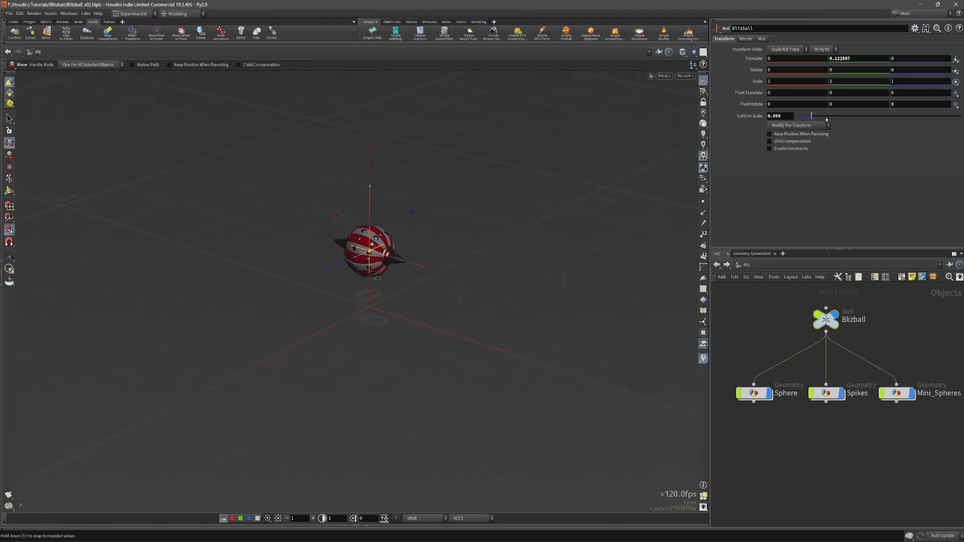
# Reduce the Blizball null's uniform scale to 0.061 and lower it to a Y translation of about 0.107.
pyautogui.moveTo(807, 119); pyautogui.dragTo(806, 119)
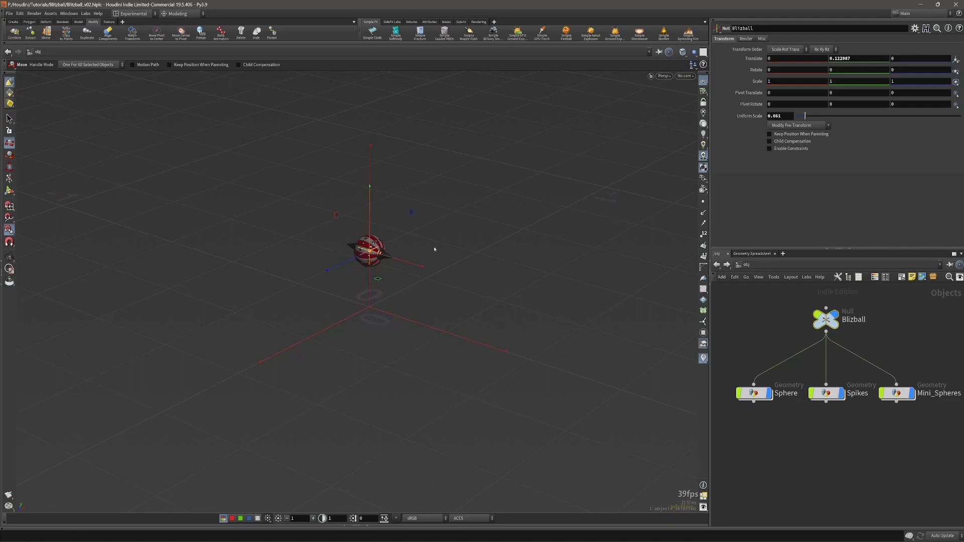
pyautogui.hotkey('space', 'f')
pyautogui.keyDown('alt'); pyautogui.moveTo(444, 248); pyautogui.dragTo(262, 303, button='right'); pyautogui.keyUp('alt')
pyautogui.keyDown('alt'); pyautogui.moveTo(390, 282); pyautogui.dragTo(399, 214, button='middle'); pyautogui.keyUp('alt')
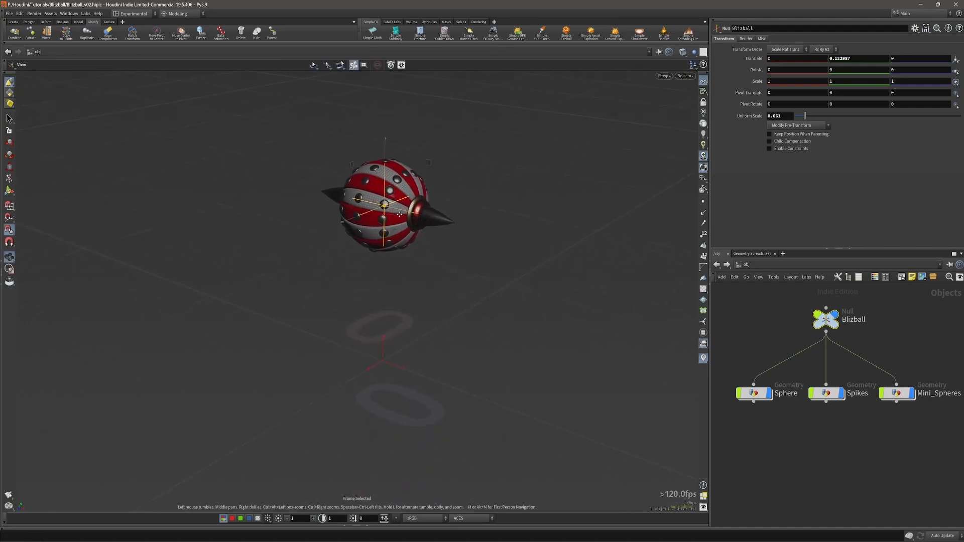
pyautogui.moveTo(468, 179)
pyautogui.mouseDown(button='middle')
pyautogui.moveTo(473, 208)
pyautogui.moveTo(465, 196)
pyautogui.mouseUp(button='middle')
pyautogui.keyDown('alt'); pyautogui.moveTo(442, 202); pyautogui.dragTo(401, 214, button='right'); pyautogui.keyUp('alt')
pyautogui.press('t')
# Create a polygon grid object on the ZX plane at the origin, beneath the ball.
pyautogui.press('c')
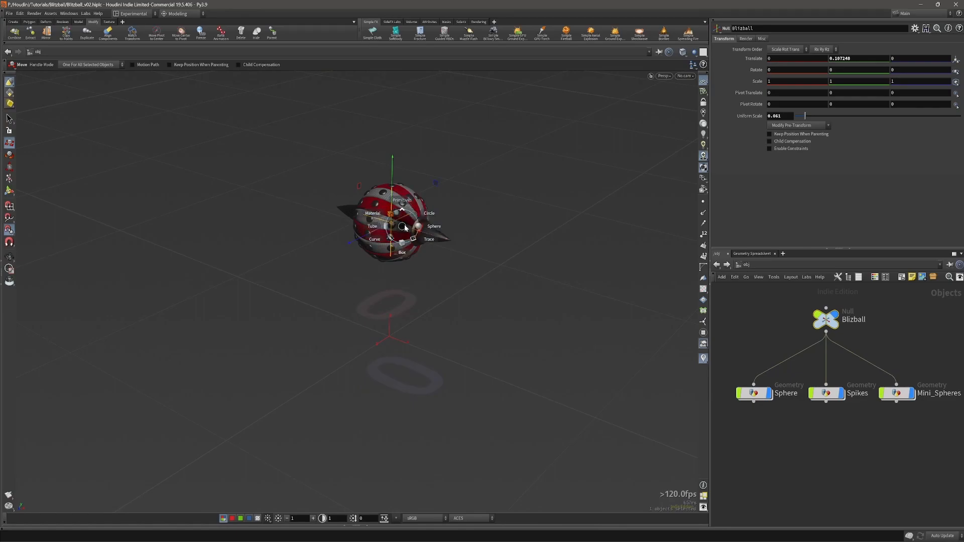
pyautogui.click(396, 214)
pyautogui.click(417, 224)
pyautogui.press('Return')
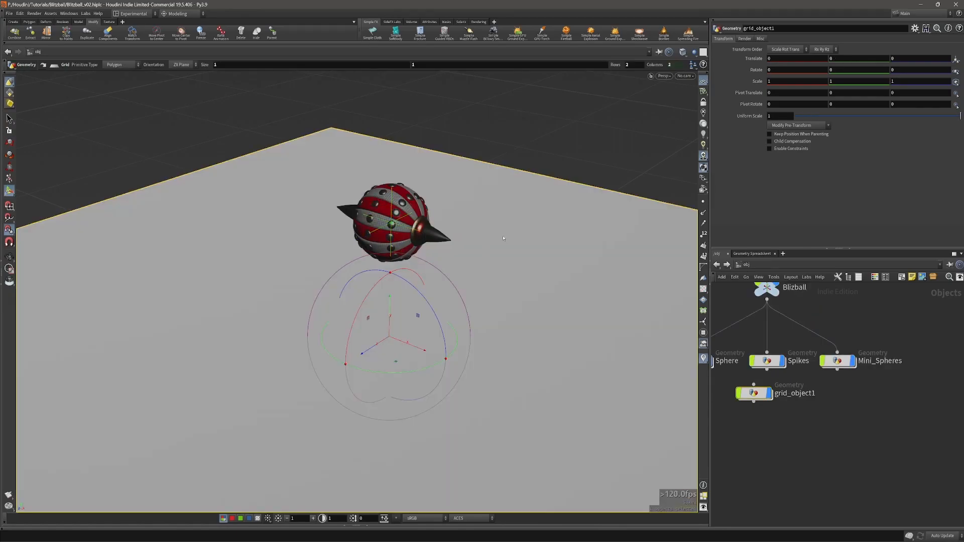
pyautogui.keyDown('alt'); pyautogui.moveTo(502, 241); pyautogui.dragTo(295, 272, button='right'); pyautogui.keyUp('alt')
pyautogui.keyDown('alt'); pyautogui.moveTo(295, 271); pyautogui.dragTo(423, 285); pyautogui.keyUp('alt')
# Enter the grid object's geometry network and set its rows and columns to 27.
pyautogui.press('c')
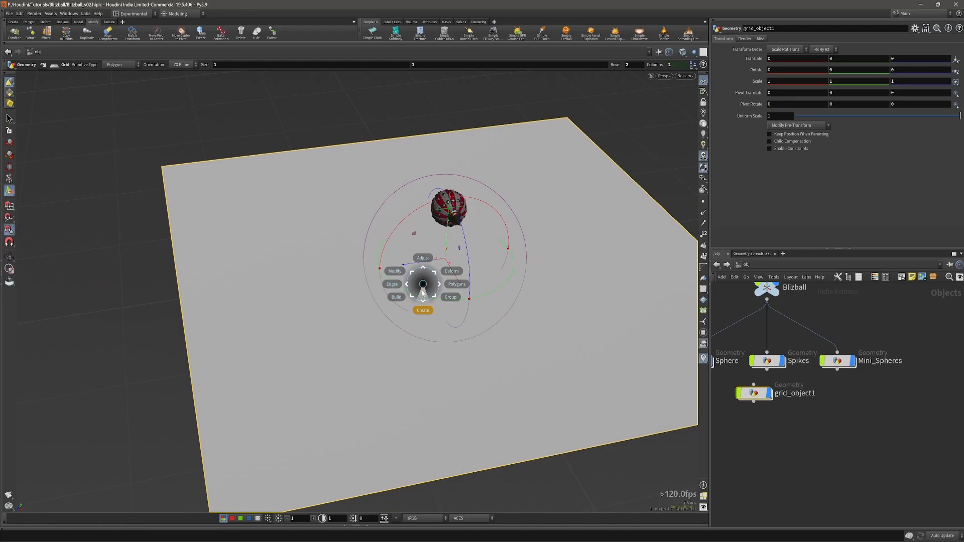
pyautogui.press('x')
pyautogui.press('v')
pyautogui.press('i')
pyautogui.keyDown('alt'); pyautogui.moveTo(423, 295); pyautogui.dragTo(325, 368, button='middle'); pyautogui.keyUp('alt')
pyautogui.keyDown('alt'); pyautogui.moveTo(325, 368); pyautogui.dragTo(365, 320); pyautogui.keyUp('alt')
pyautogui.keyDown('alt'); pyautogui.moveTo(365, 320); pyautogui.dragTo(383, 288, button='middle'); pyautogui.keyUp('alt')
pyautogui.moveTo(799, 93); pyautogui.dragTo(883, 94)
pyautogui.keyDown('alt'); pyautogui.moveTo(388, 293); pyautogui.dragTo(426, 263, button='middle'); pyautogui.keyUp('alt')
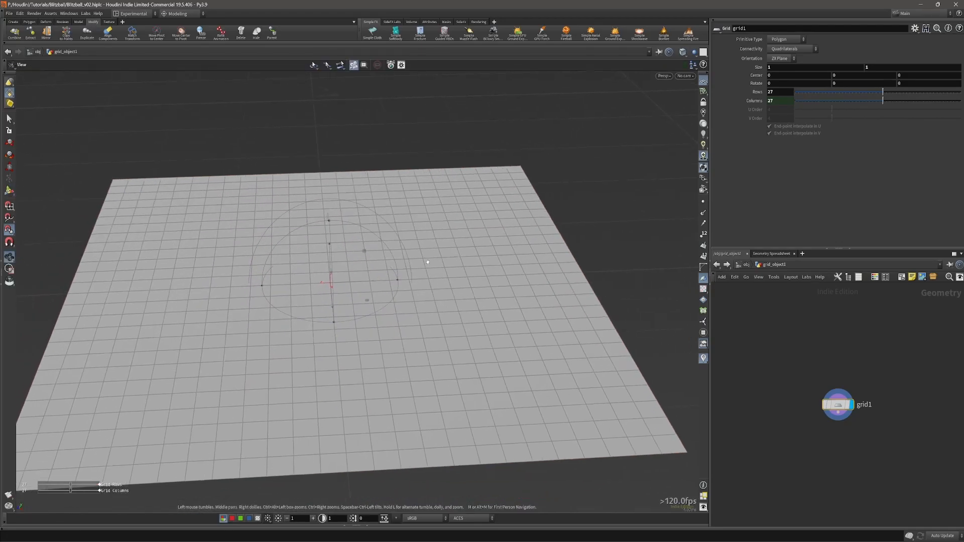
# Show the other objects ghosted around the grid and check the ball's position over it.
pyautogui.hotkey('space', 'y')
pyautogui.keyDown('alt'); pyautogui.moveTo(426, 263); pyautogui.dragTo(412, 238, button='right'); pyautogui.keyUp('alt')
pyautogui.moveTo(412, 238)
pyautogui.keyDown('alt'); pyautogui.mouseDown()
pyautogui.moveTo(316, 250)
pyautogui.moveTo(405, 247)
pyautogui.mouseUp(); pyautogui.keyUp('alt')
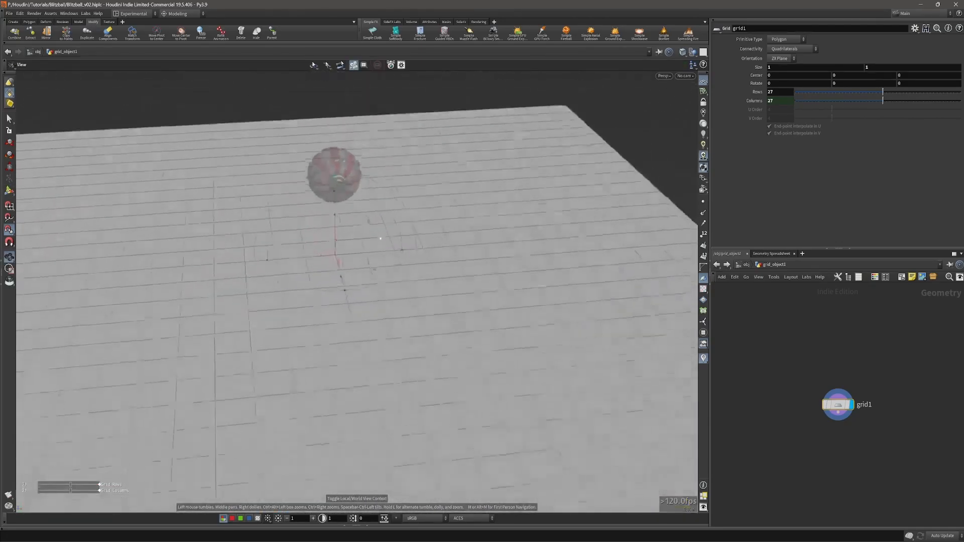
pyautogui.keyDown('alt'); pyautogui.moveTo(405, 247); pyautogui.dragTo(468, 277, button='right'); pyautogui.keyUp('alt')
pyautogui.keyDown('alt'); pyautogui.moveTo(468, 277); pyautogui.dragTo(453, 298); pyautogui.keyUp('alt')
# Select all of the grid's polygons and apply a Bend, with its capture running from near the ball out to one grid edge.
pyautogui.press('s')
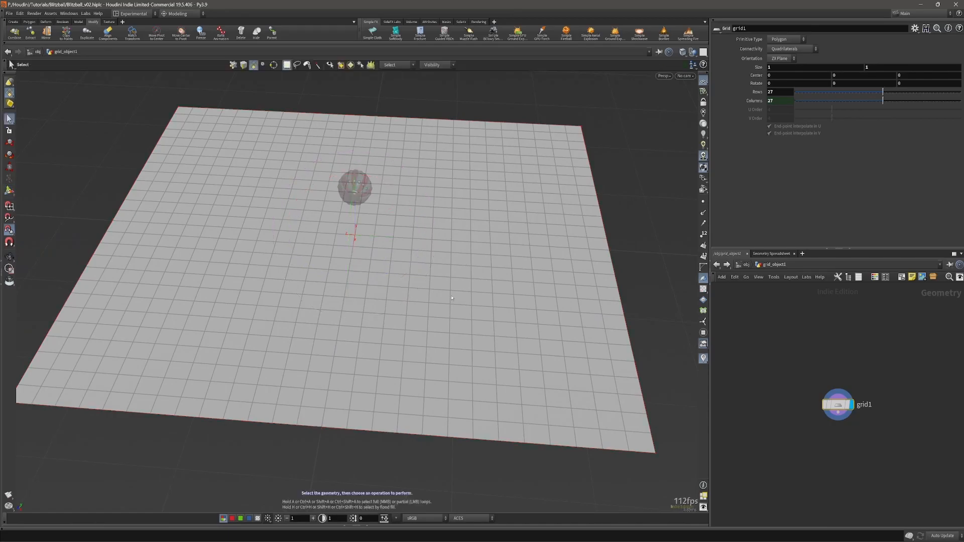
pyautogui.press('n')
pyautogui.press('c')
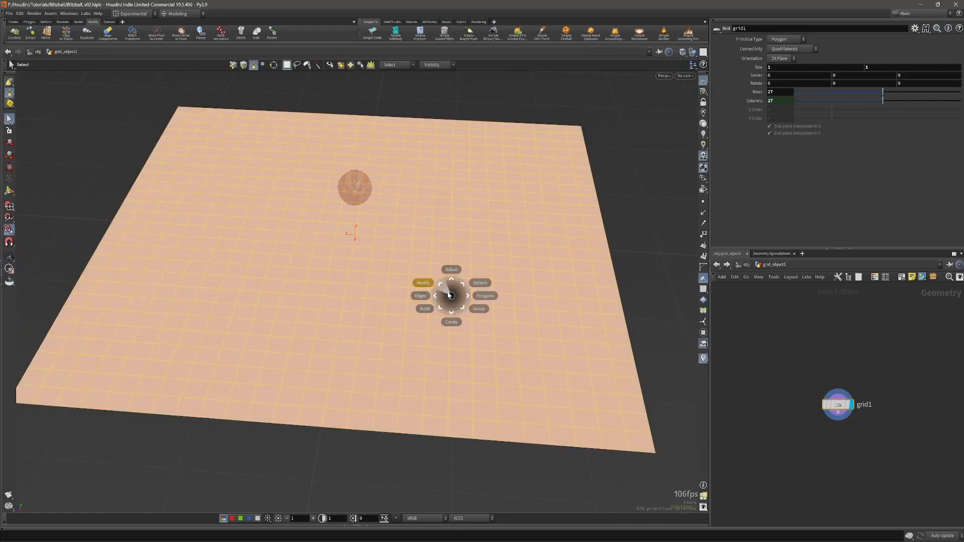
pyautogui.click(462, 281)
pyautogui.click(478, 273)
pyautogui.keyDown('alt'); pyautogui.moveTo(474, 274); pyautogui.dragTo(430, 259); pyautogui.keyUp('alt')
pyautogui.press('x')
pyautogui.press('x')
pyautogui.press('q')
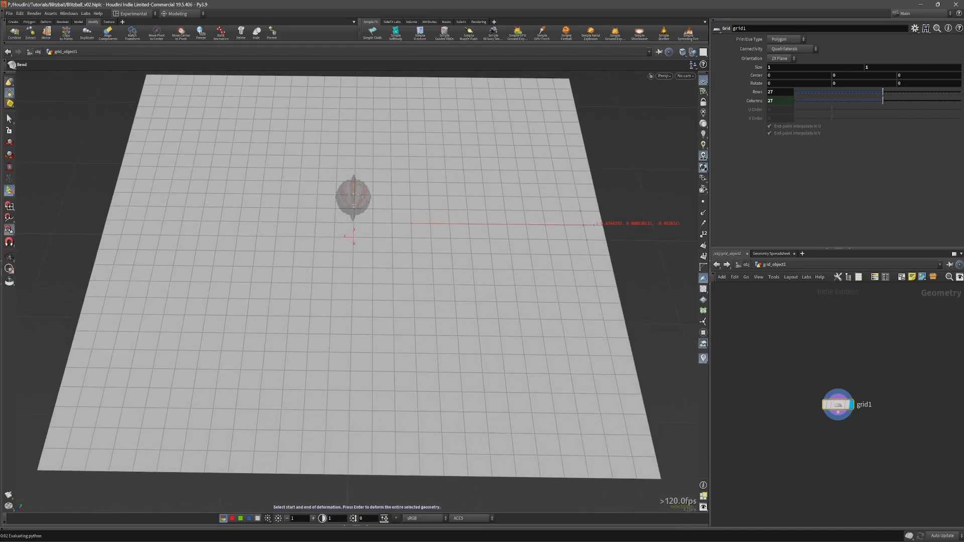
pyautogui.click(603, 226)
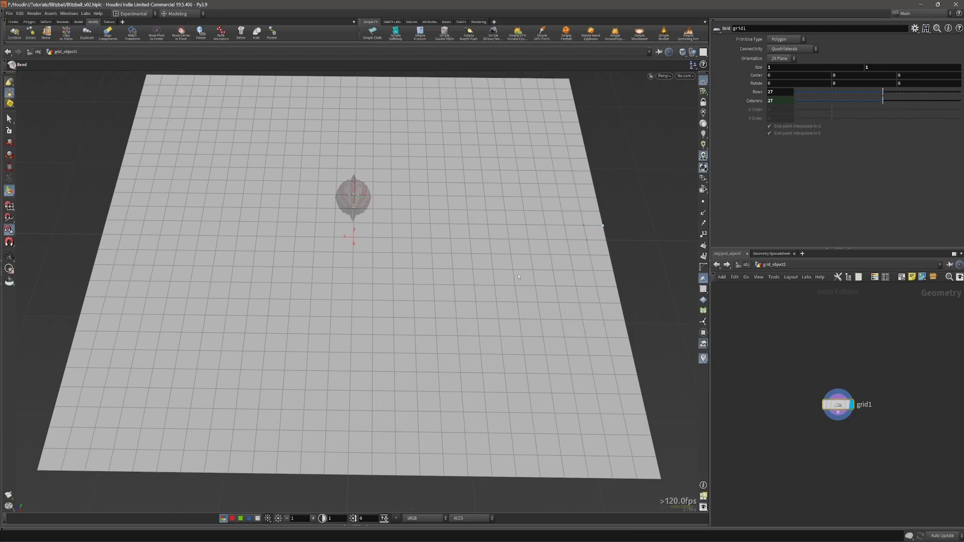
# Bend the captured end of the grid upward by about 70 degrees and lengthen the original grid for a taller wall.
pyautogui.scroll(-3, 518, 276)
pyautogui.keyDown('alt'); pyautogui.moveTo(490, 282); pyautogui.dragTo(508, 245); pyautogui.keyUp('alt')
pyautogui.moveTo(588, 215); pyautogui.dragTo(454, 106)
pyautogui.keyDown('alt'); pyautogui.moveTo(542, 217); pyautogui.dragTo(487, 281); pyautogui.keyUp('alt')
pyautogui.click(838, 377)
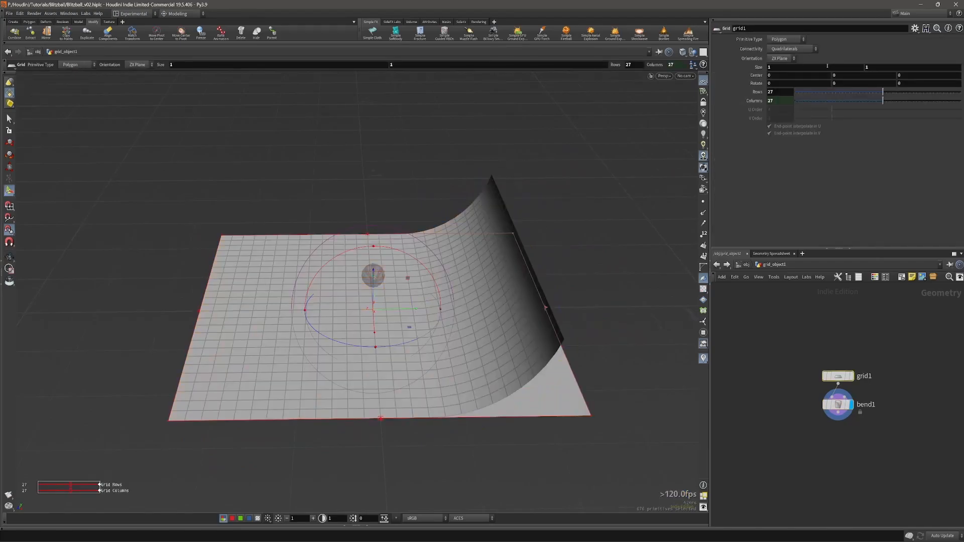
pyautogui.keyDown('alt'); pyautogui.moveTo(544, 270); pyautogui.dragTo(725, 334); pyautogui.keyUp('alt')
pyautogui.keyDown('alt'); pyautogui.moveTo(521, 332); pyautogui.dragTo(478, 303); pyautogui.keyUp('alt')
# Subdivide the bent grid with a depth of 1 to smooth the curved backdrop.
pyautogui.press('n')
pyautogui.press('c')
pyautogui.click(474, 298)
pyautogui.click(509, 298)
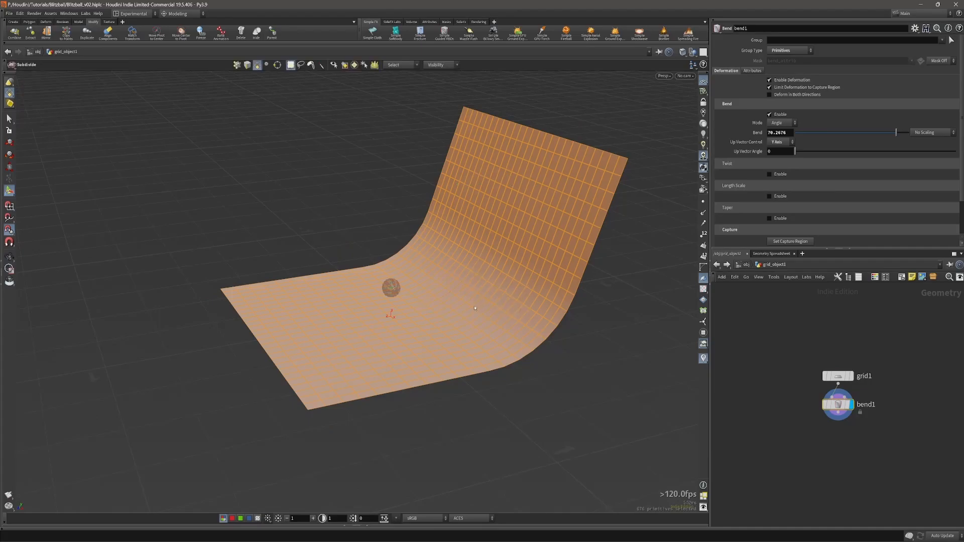
pyautogui.keyDown('alt'); pyautogui.moveTo(554, 297); pyautogui.dragTo(568, 299); pyautogui.keyUp('alt')
pyautogui.press('c')
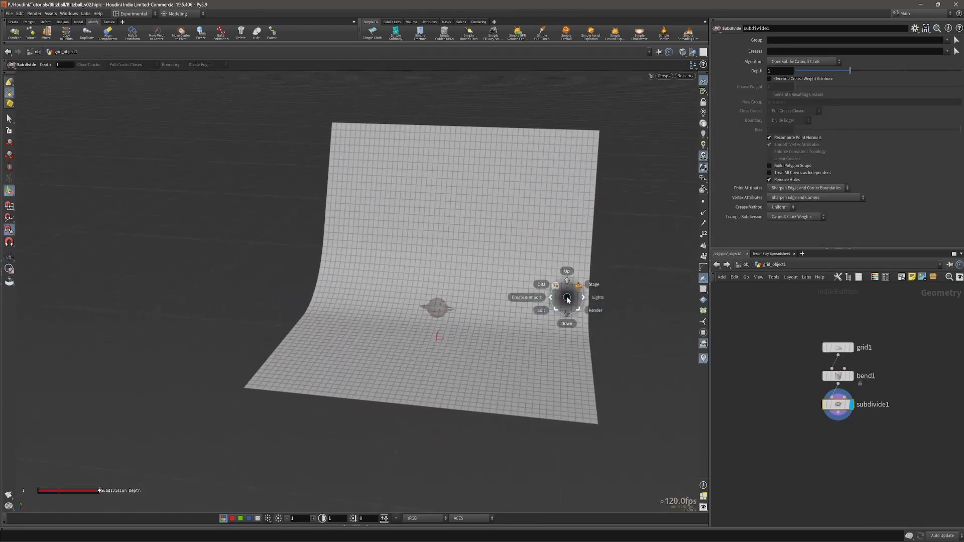
pyautogui.keyDown('alt'); pyautogui.moveTo(567, 297); pyautogui.dragTo(553, 289, button='middle'); pyautogui.keyUp('alt')
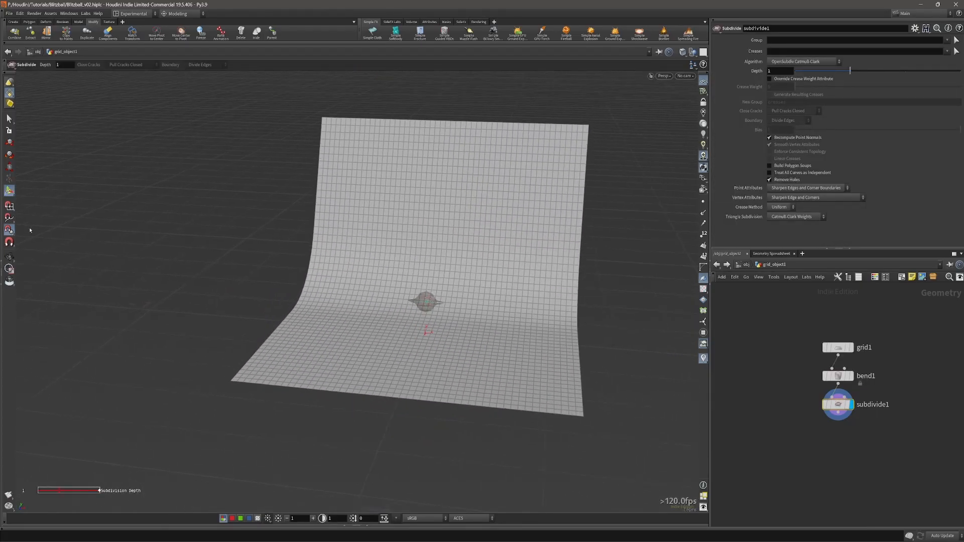
# Show the material palette and assign a new Principled Shader to the curved backdrop.
pyautogui.click(1, 223)
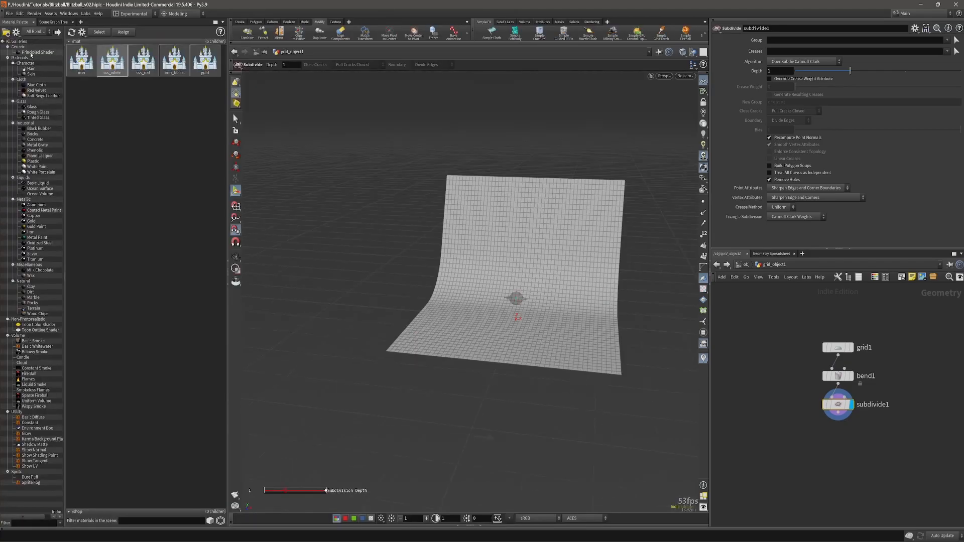
pyautogui.keyDown('alt'); pyautogui.moveTo(547, 266); pyautogui.dragTo(517, 295, button='middle'); pyautogui.keyUp('alt')
pyautogui.keyDown('alt'); pyautogui.moveTo(517, 295); pyautogui.dragTo(532, 325, button='right'); pyautogui.keyUp('alt')
pyautogui.keyDown('alt'); pyautogui.moveTo(532, 325); pyautogui.dragTo(520, 303, button='middle'); pyautogui.keyUp('alt')
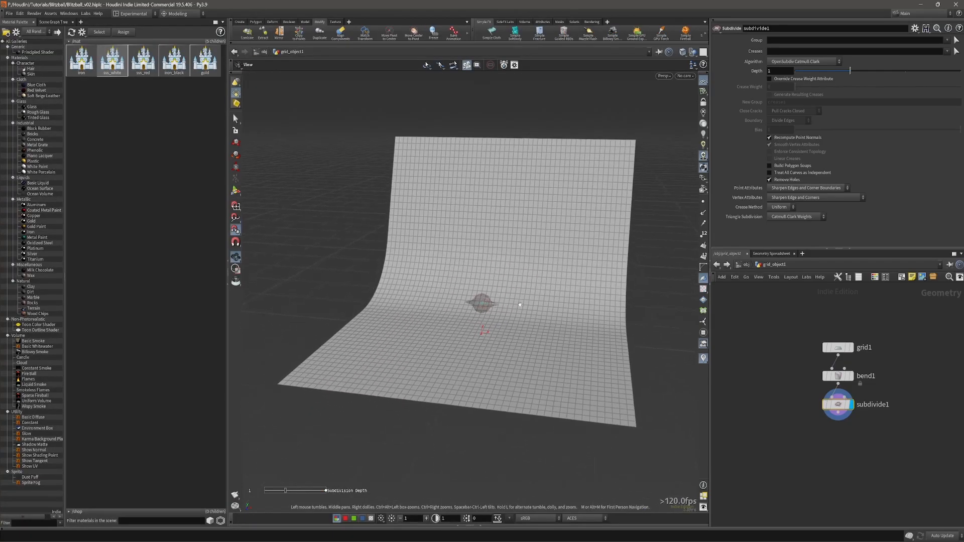
pyautogui.keyDown('alt'); pyautogui.moveTo(521, 303); pyautogui.dragTo(508, 312); pyautogui.keyUp('alt')
pyautogui.press('Return')
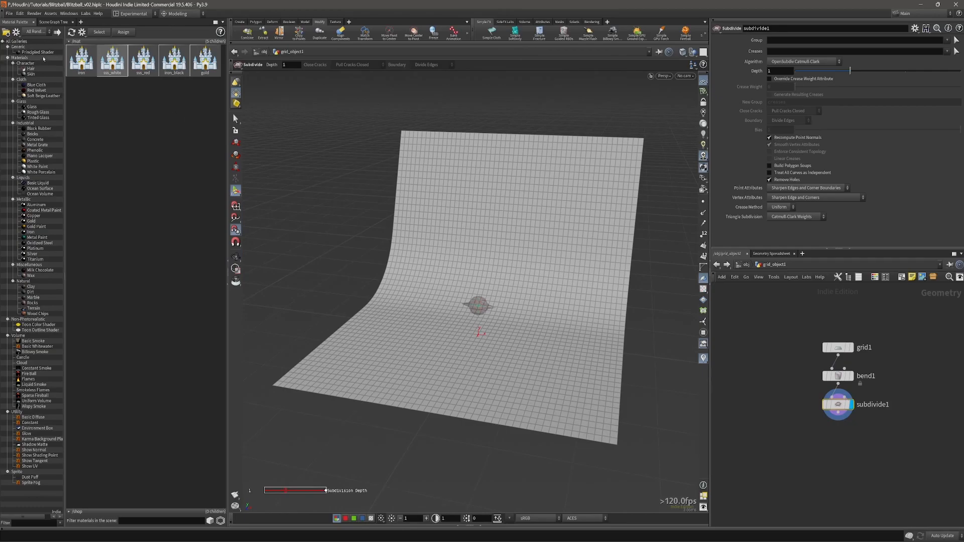
pyautogui.moveTo(35, 53); pyautogui.dragTo(484, 258)
pyautogui.keyDown('alt'); pyautogui.moveTo(490, 338); pyautogui.dragTo(470, 330); pyautogui.keyUp('alt')
pyautogui.keyDown('alt'); pyautogui.moveTo(470, 330); pyautogui.dragTo(491, 327, button='right'); pyautogui.keyUp('alt')
pyautogui.moveTo(491, 327)
pyautogui.keyDown('alt'); pyautogui.mouseDown()
pyautogui.moveTo(491, 337)
pyautogui.moveTo(508, 328)
pyautogui.mouseUp(); pyautogui.keyUp('alt')
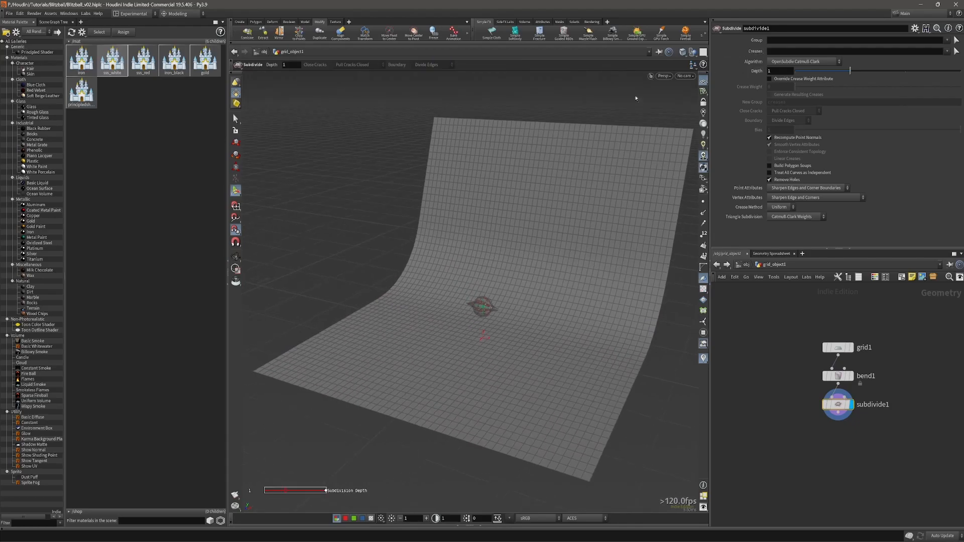
# Rename the backdrop's new Principled Shader as ground.
pyautogui.click(90, 97)
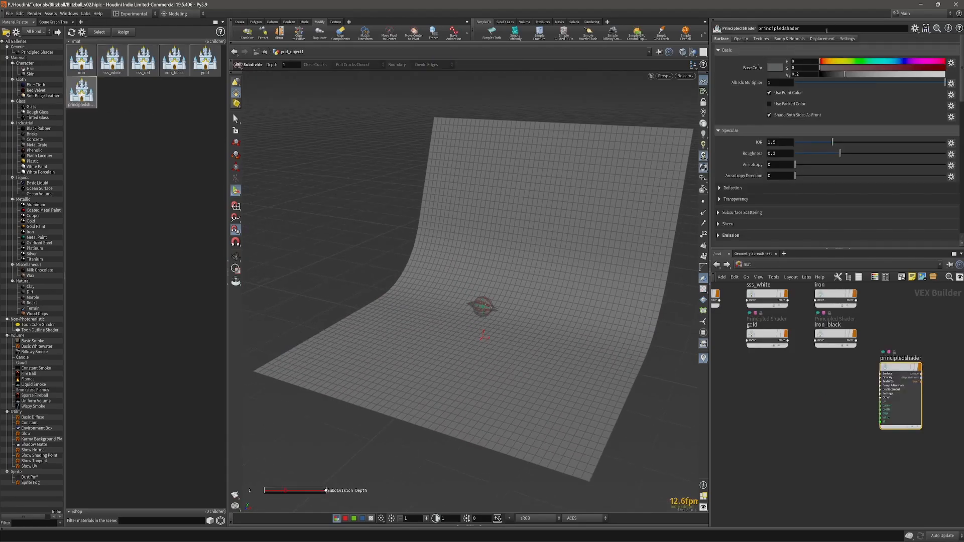
pyautogui.doubleClick(827, 29)
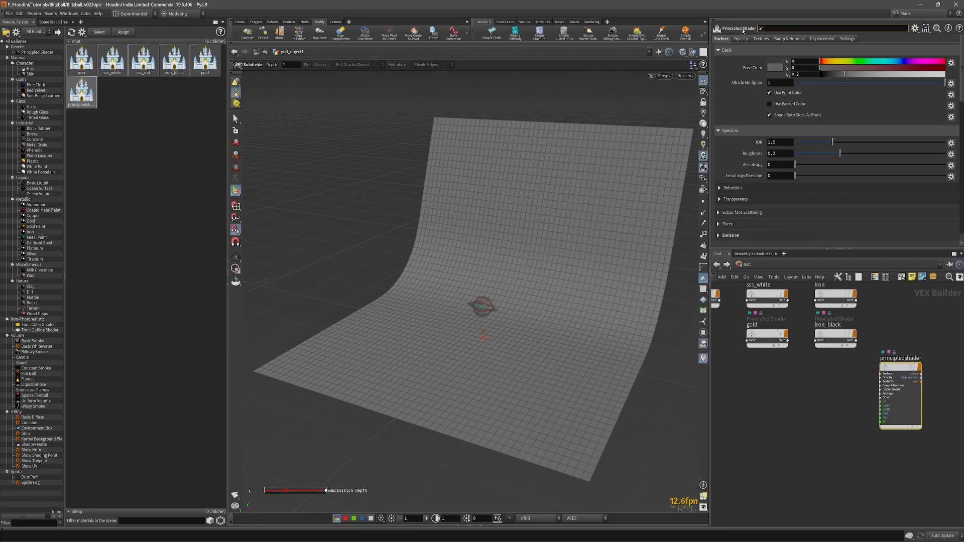
pyautogui.write('ground')
pyautogui.press('Return')
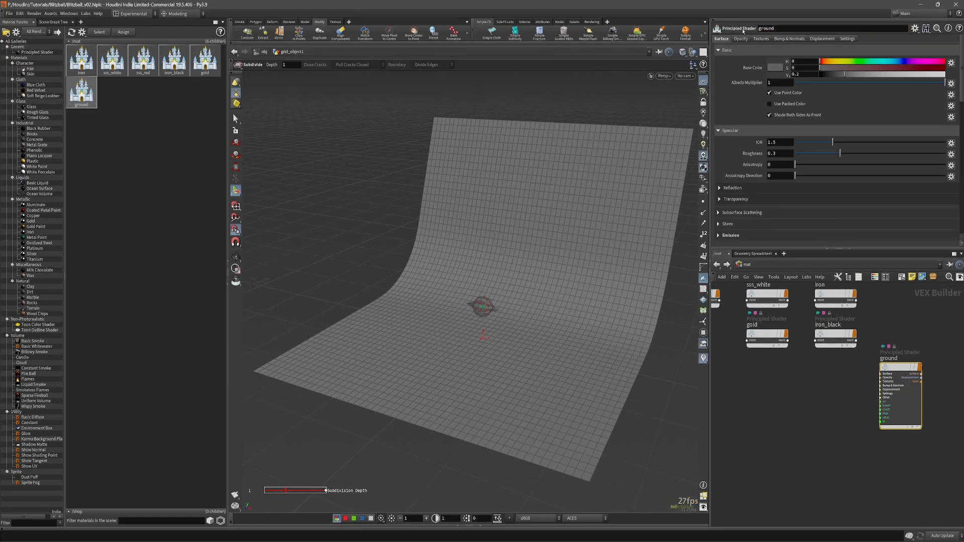
# Set the ground material's roughness to 0.99 and darken its base color to a value of 0.05.
pyautogui.moveTo(831, 157); pyautogui.dragTo(907, 153)
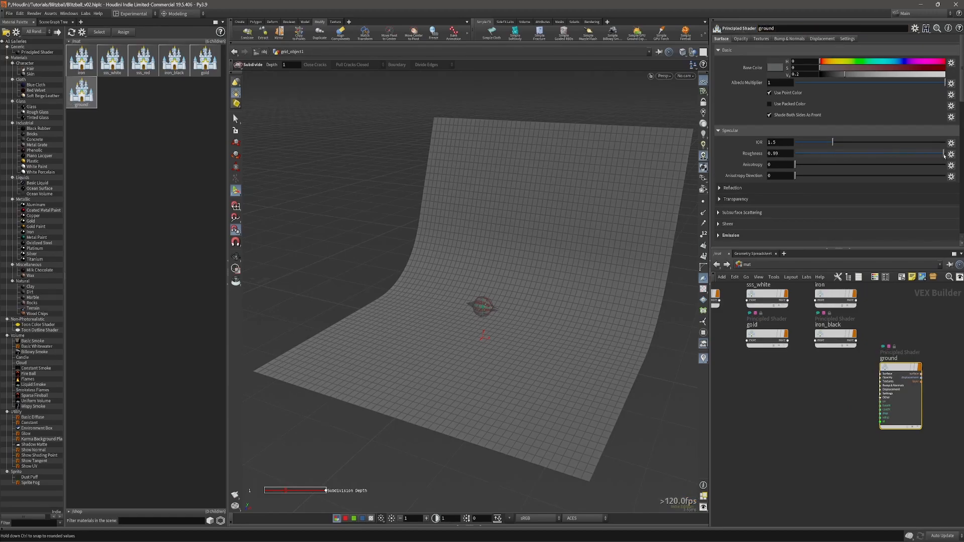
pyautogui.keyDown('alt'); pyautogui.moveTo(481, 216); pyautogui.dragTo(520, 254); pyautogui.keyUp('alt')
pyautogui.keyDown('alt'); pyautogui.moveTo(520, 254); pyautogui.dragTo(483, 216, button='middle'); pyautogui.keyUp('alt')
pyautogui.keyDown('alt'); pyautogui.moveTo(483, 216); pyautogui.dragTo(497, 254, button='right'); pyautogui.keyUp('alt')
pyautogui.keyDown('alt'); pyautogui.moveTo(497, 254); pyautogui.dragTo(471, 213); pyautogui.keyUp('alt')
pyautogui.moveTo(845, 75); pyautogui.dragTo(827, 75)
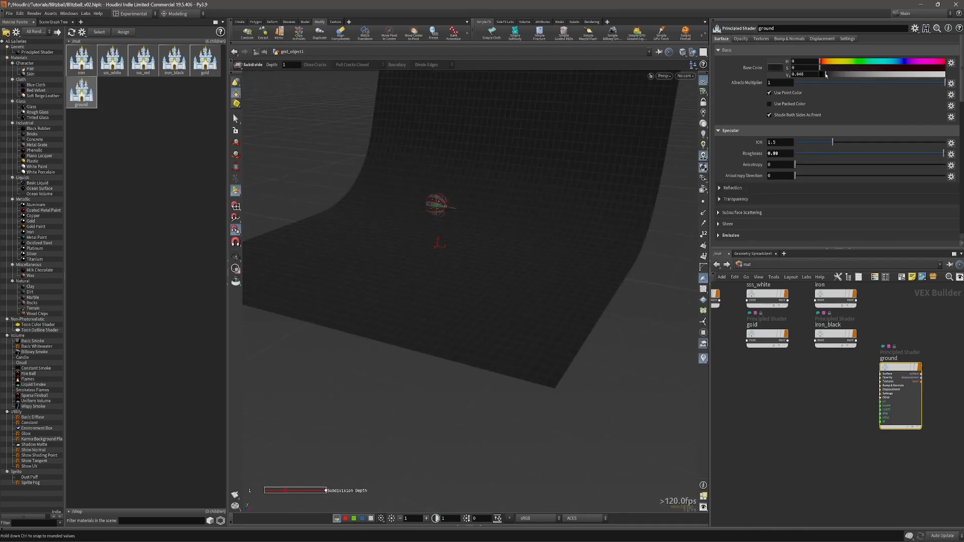
pyautogui.keyDown('alt'); pyautogui.moveTo(480, 169); pyautogui.dragTo(489, 315, button='middle'); pyautogui.keyUp('alt')
pyautogui.keyDown('alt'); pyautogui.moveTo(488, 315); pyautogui.dragTo(503, 306, button='right'); pyautogui.keyUp('alt')
# Return to the Solaris stage and move the camera in until the ball is framed large and centered against the backdrop.
pyautogui.press('c')
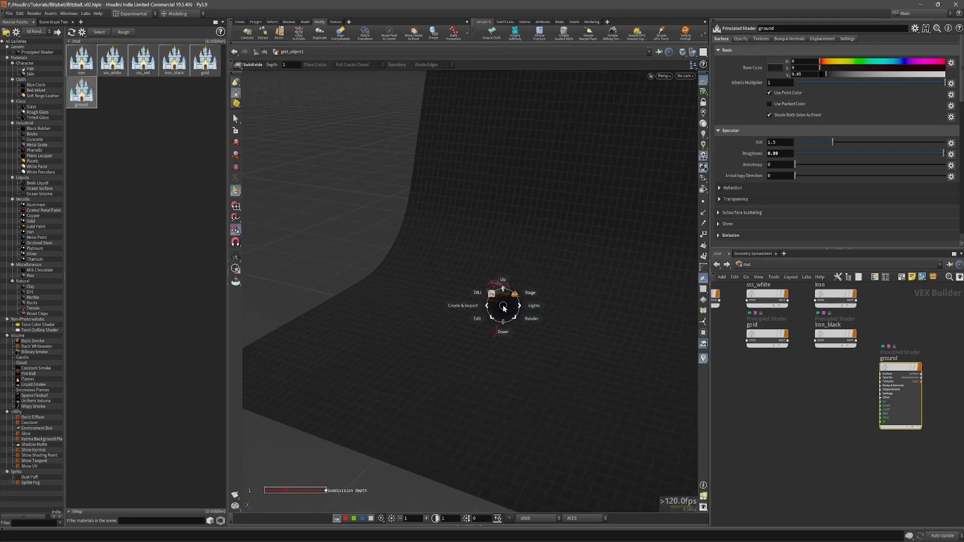
pyautogui.click(508, 304)
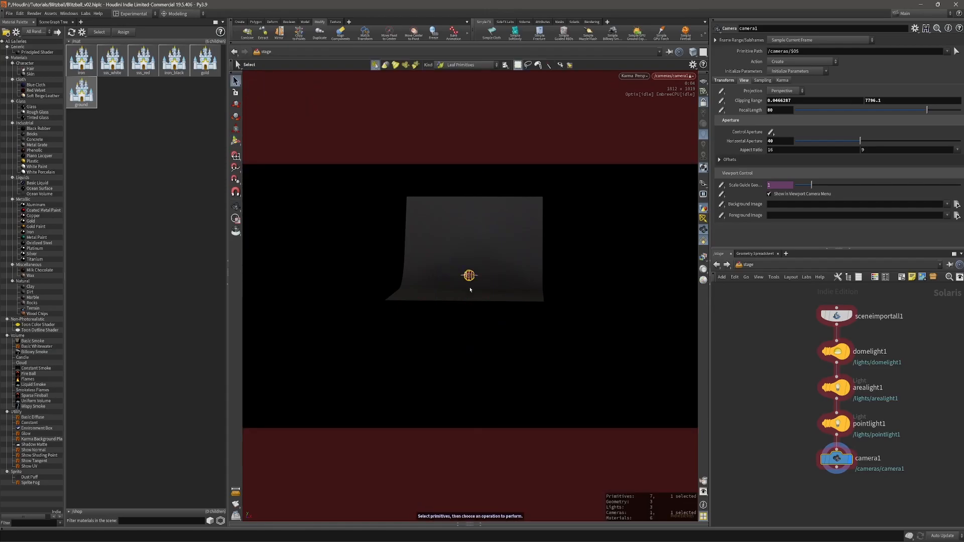
pyautogui.press('Escape')
pyautogui.scroll(-2, 469, 295)
pyautogui.scroll(-2, 470, 295)
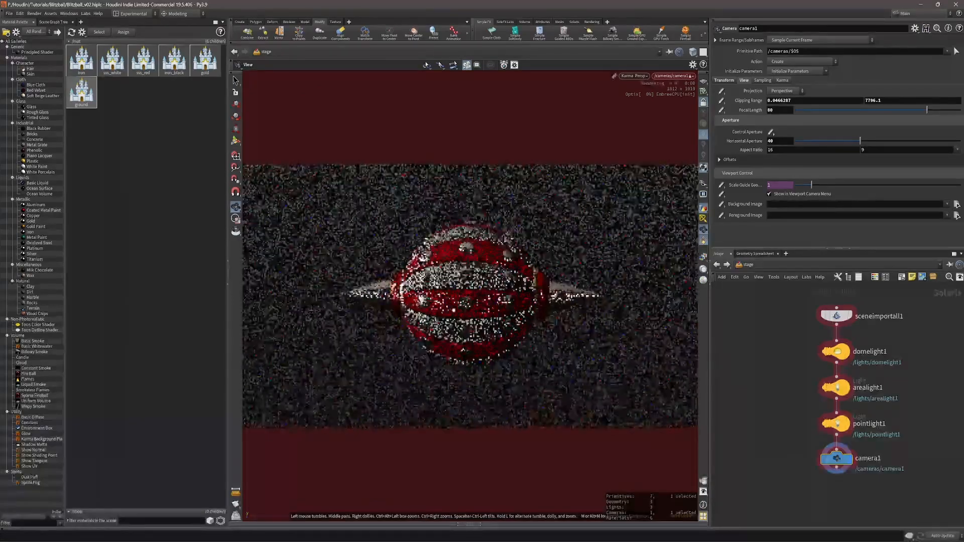
pyautogui.press('s')
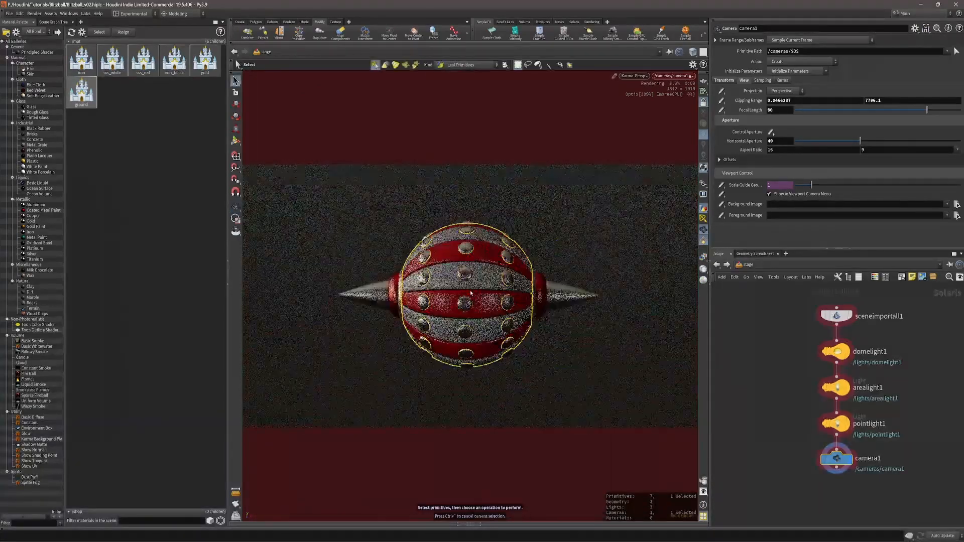
pyautogui.keyDown('alt'); pyautogui.moveTo(533, 395); pyautogui.dragTo(495, 412, button='right'); pyautogui.keyUp('alt')
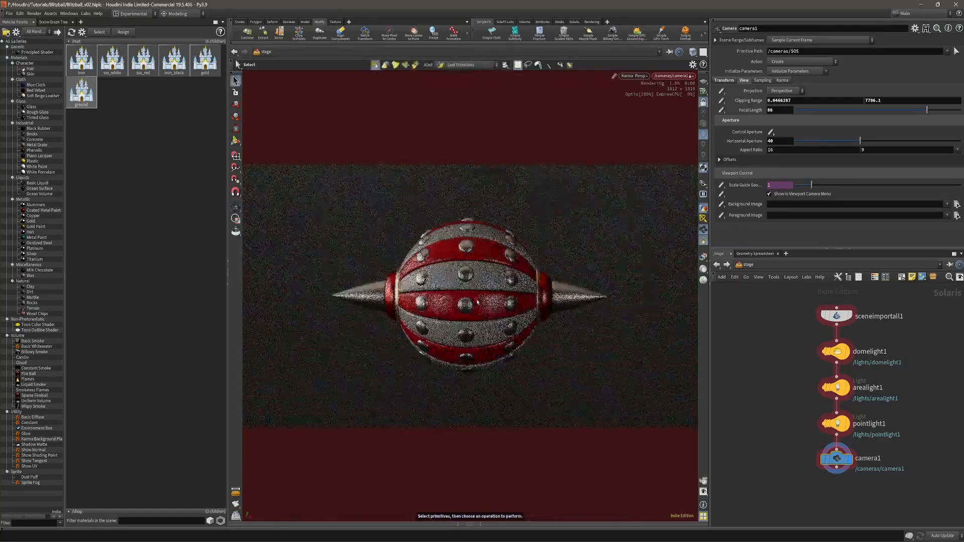